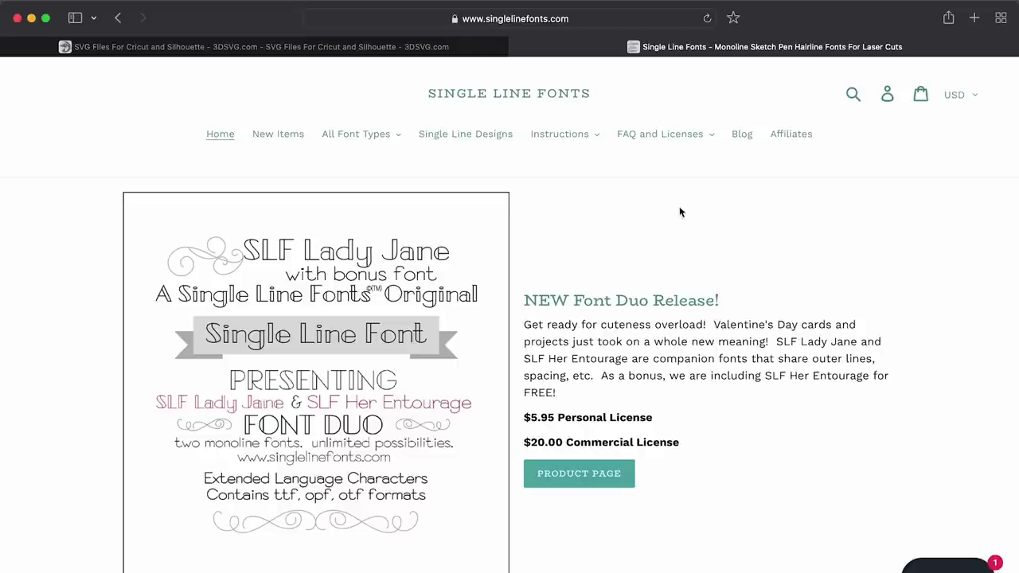
# Open the Single Line Fonts – TTF, OTF, OPF, and FontLab Pad collection and browse its products
pyautogui.click(360, 135)
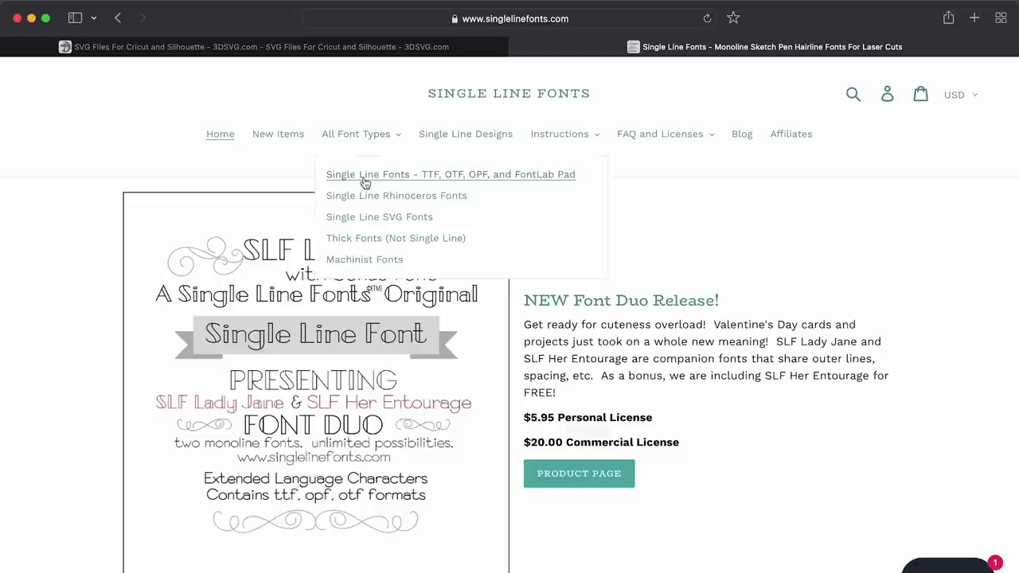
pyautogui.click(365, 177)
pyautogui.scroll(-8, 629, 438)
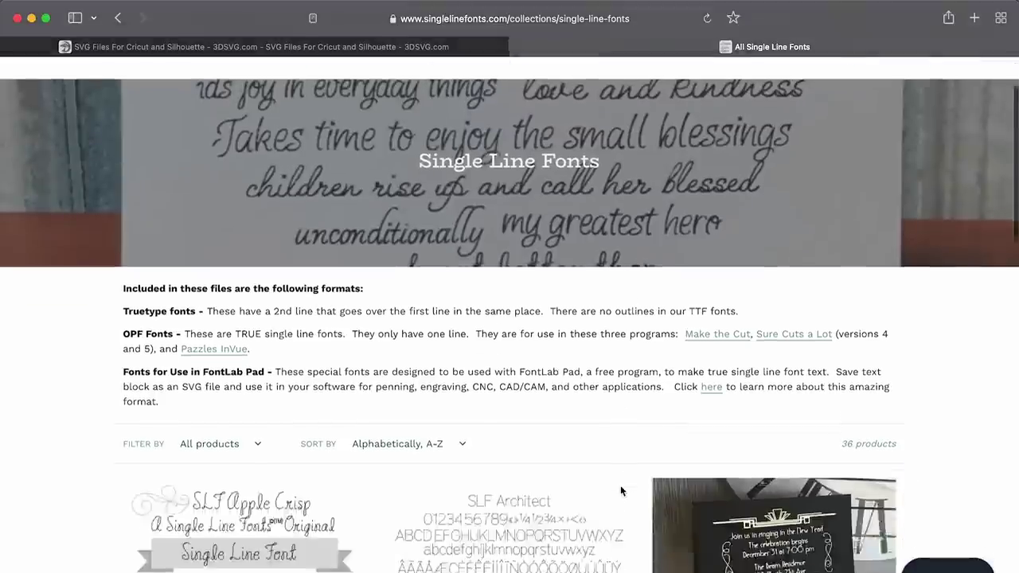
pyautogui.scroll(-5, 622, 490)
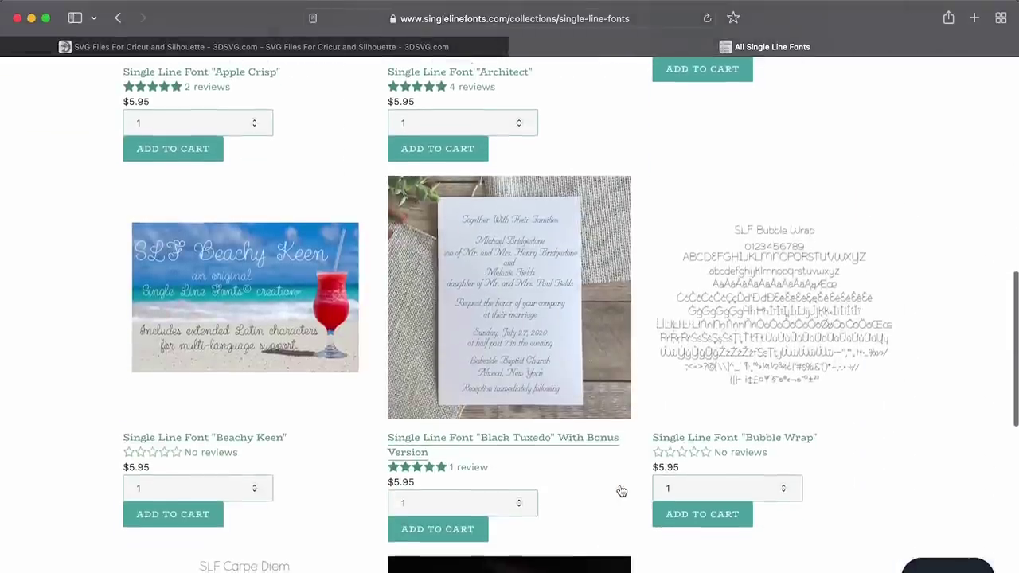
# Move SLF Casual Script.ttf and SLF Graceful.ttf to mid-desktop, then preview SLF Casual Script.ttf
pyautogui.moveTo(0, 572)
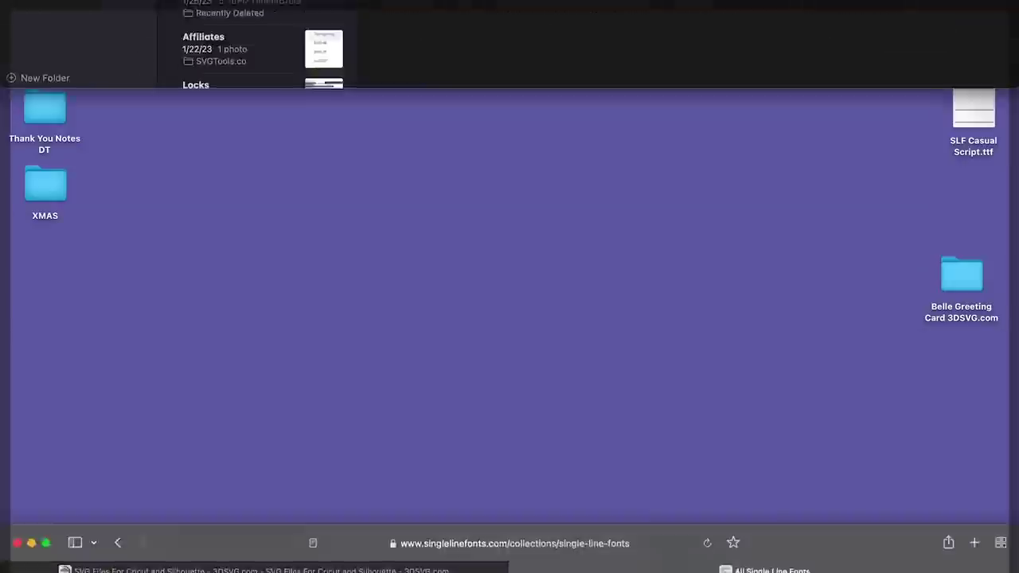
pyautogui.moveTo(992, 108); pyautogui.dragTo(344, 225)
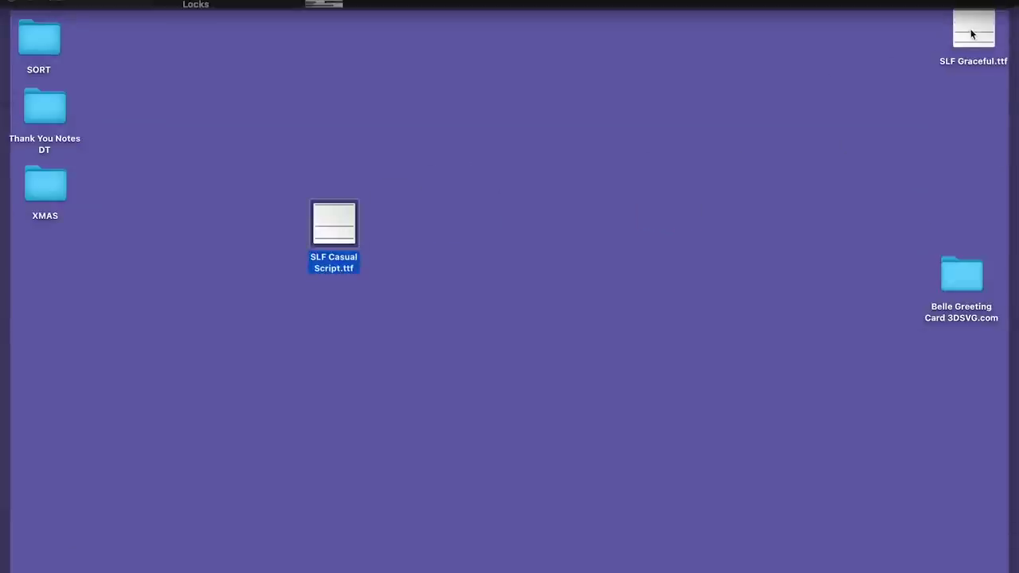
pyautogui.moveTo(971, 33); pyautogui.dragTo(398, 231)
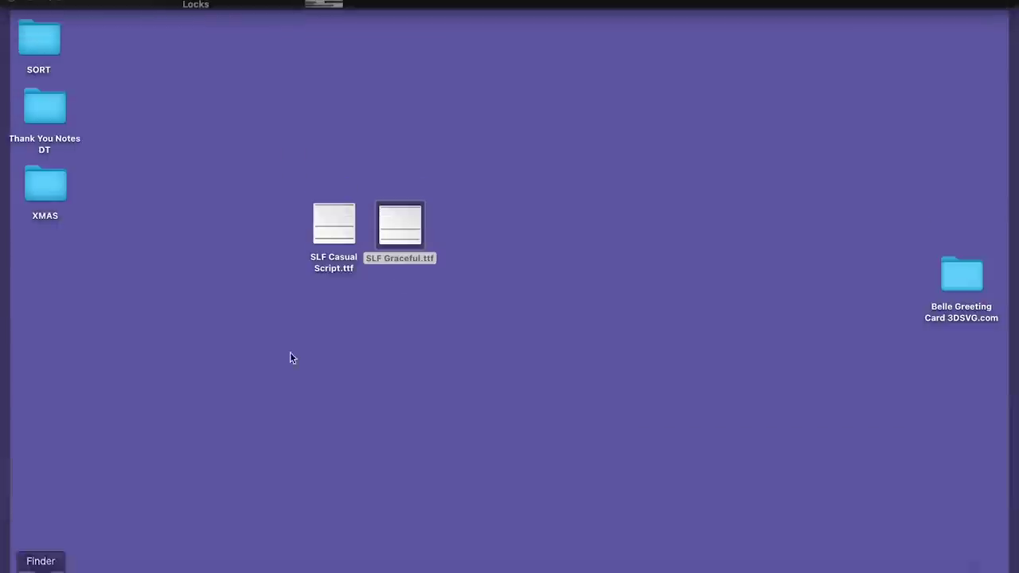
pyautogui.click(415, 261)
pyautogui.moveTo(403, 228); pyautogui.dragTo(450, 267)
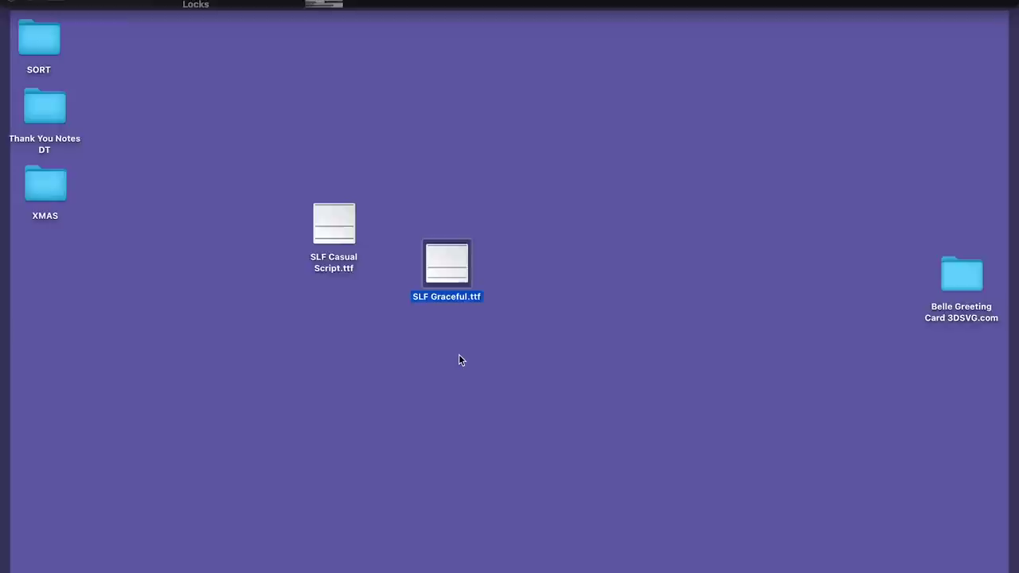
pyautogui.click(484, 368)
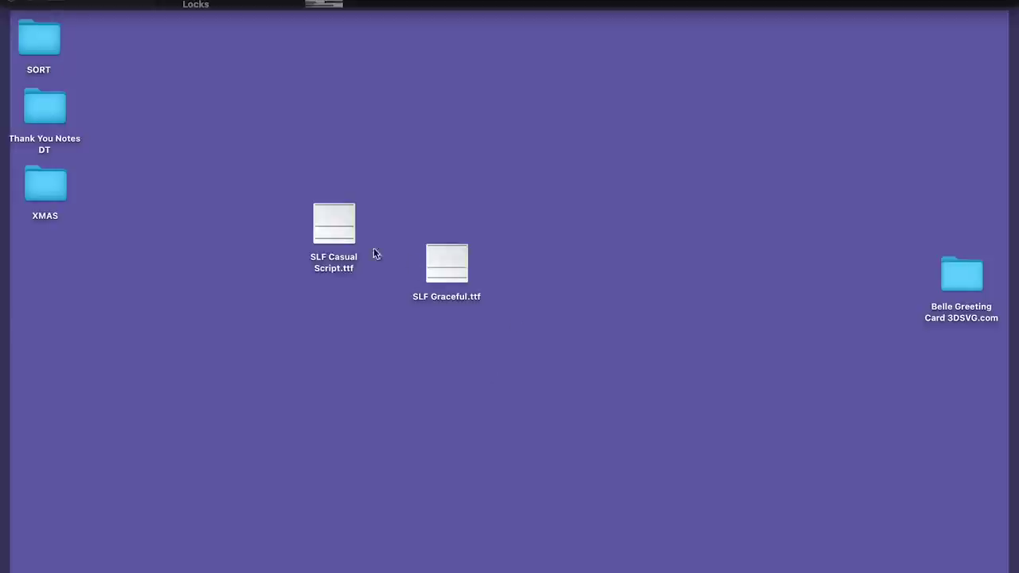
pyautogui.doubleClick(333, 231)
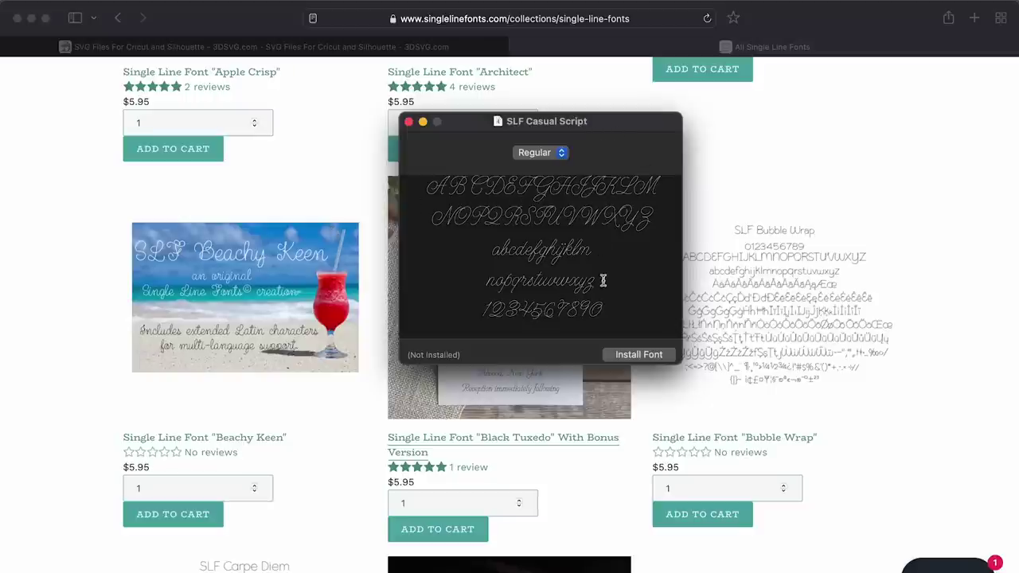
# Install SLF Casual Script from its font preview into Font Book's User fonts
pyautogui.click(635, 354)
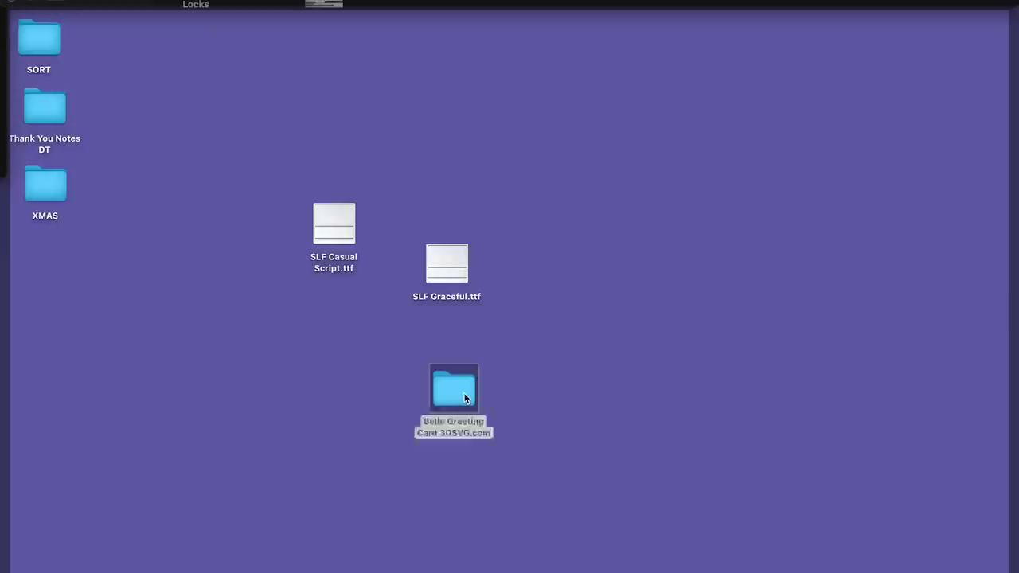
# Open the Belle Greeting Card 3DSVG.com folder, view Belle Greeting Card.jpg, then select the menu PDF
pyautogui.doubleClick(459, 390)
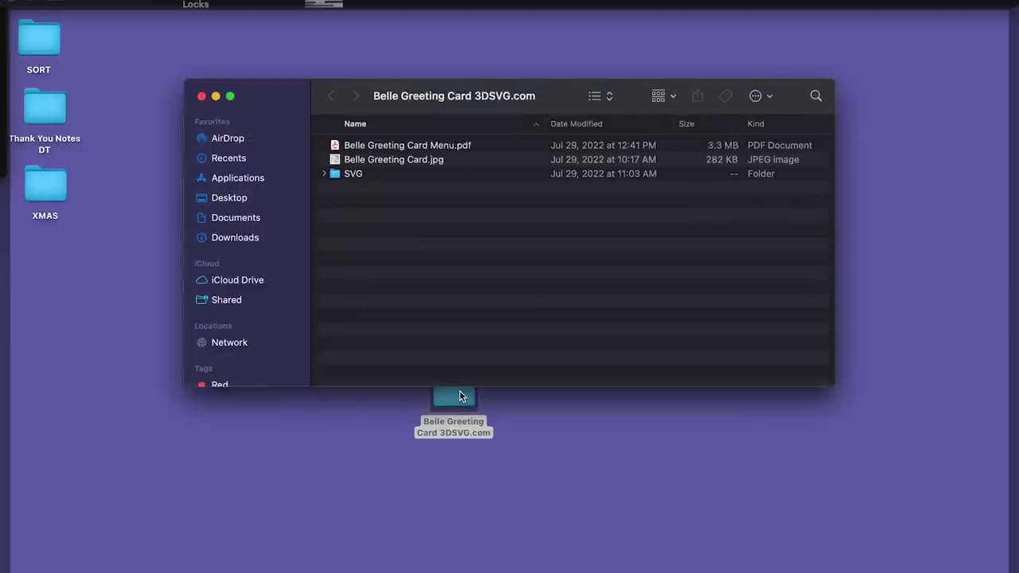
pyautogui.click(350, 175)
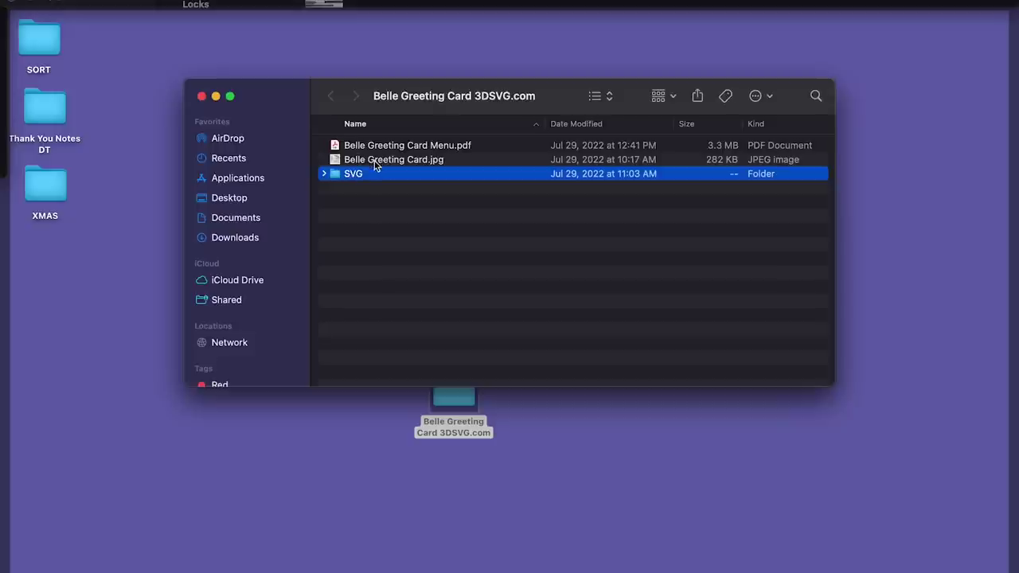
pyautogui.click(374, 162)
pyautogui.doubleClick(374, 161)
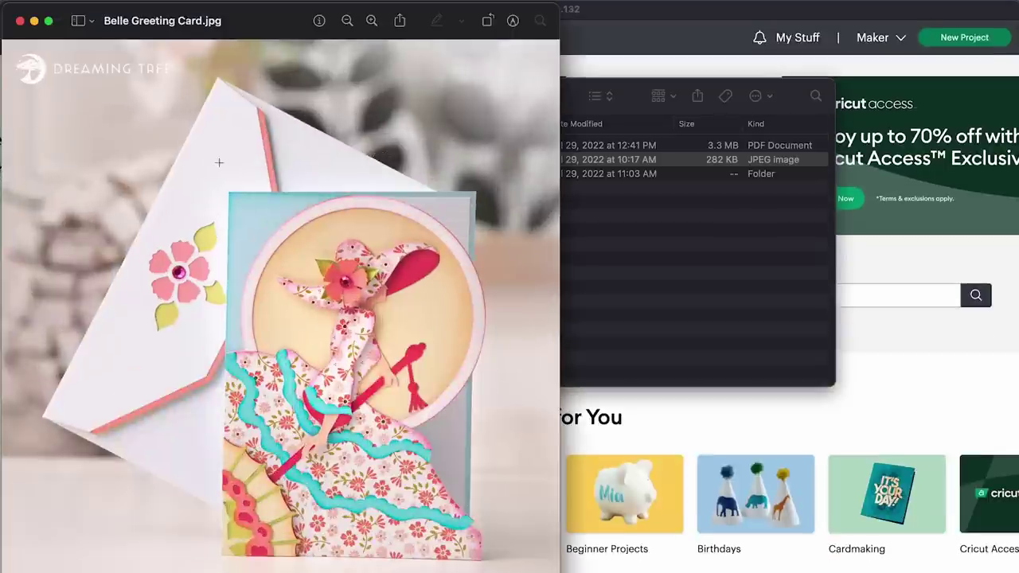
pyautogui.click(20, 21)
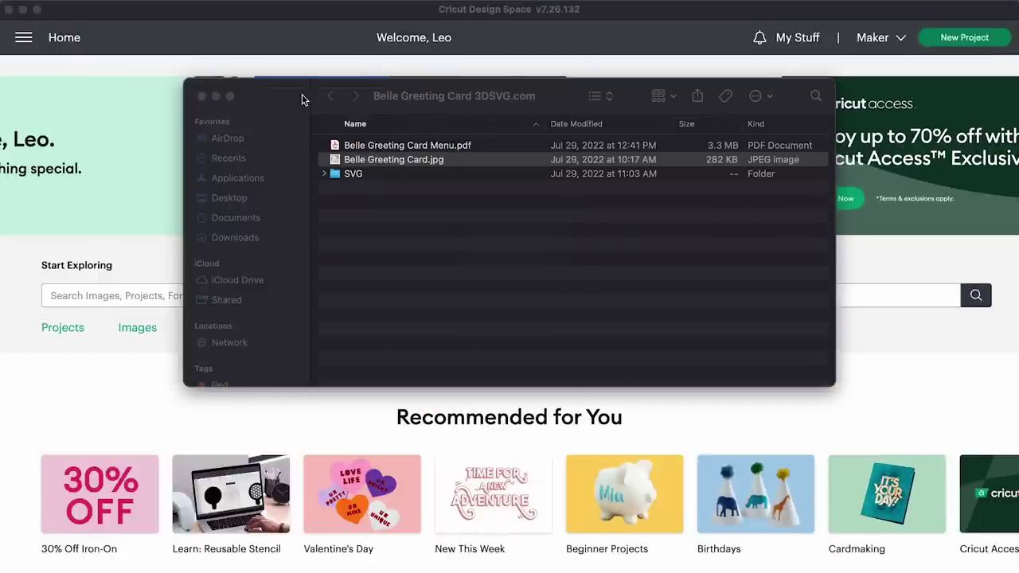
pyautogui.click(374, 146)
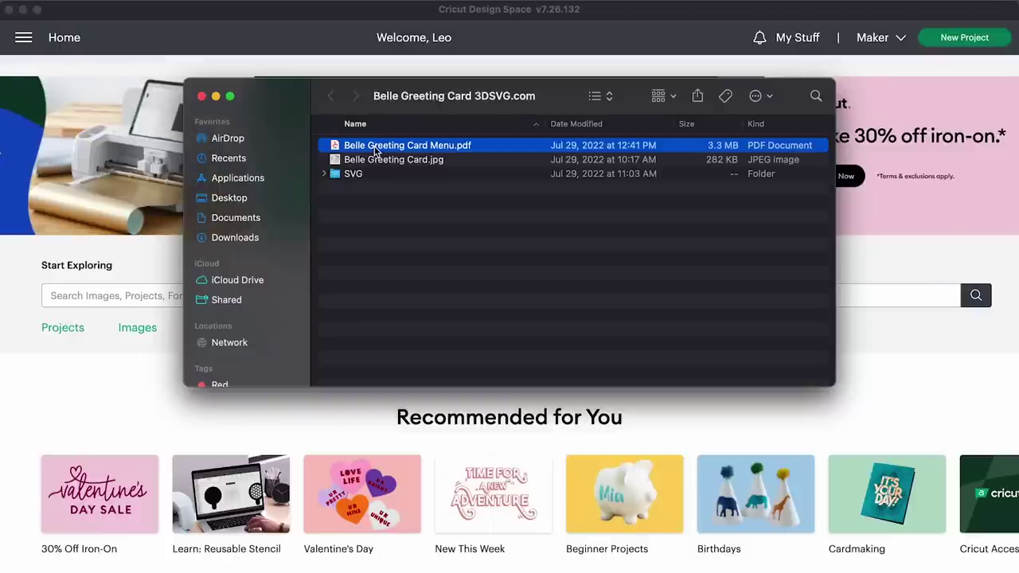
# Open Belle Greeting Card Menu.pdf in Preview and read through to page 3's SVG widths
pyautogui.doubleClick(374, 146)
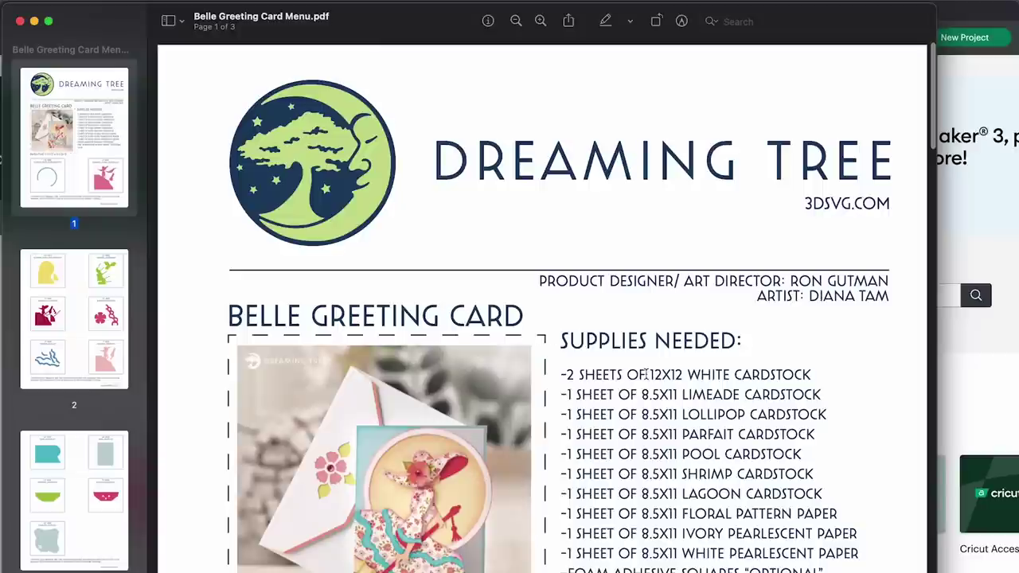
pyautogui.scroll(-5, 640, 460)
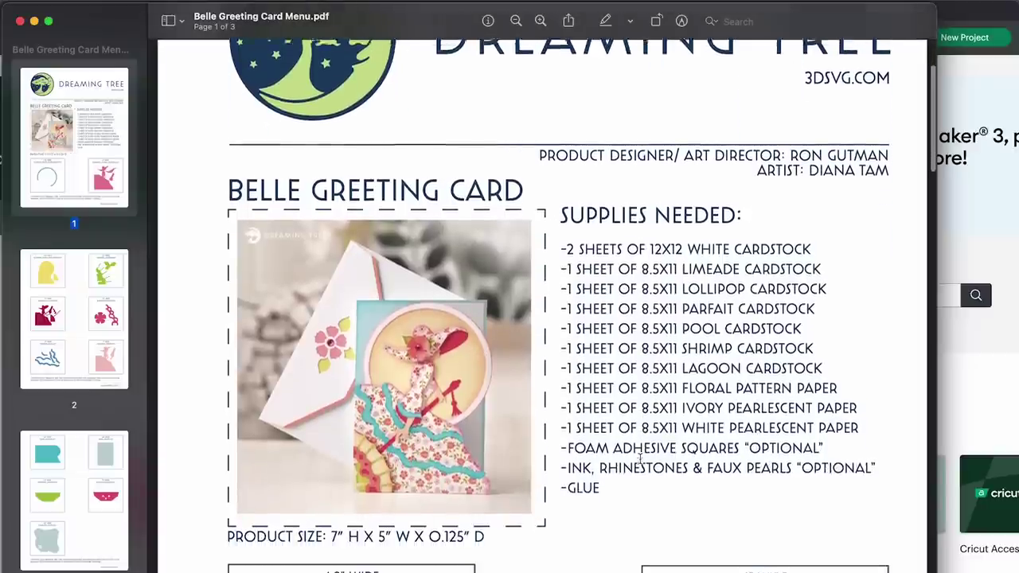
pyautogui.scroll(-2, 654, 247)
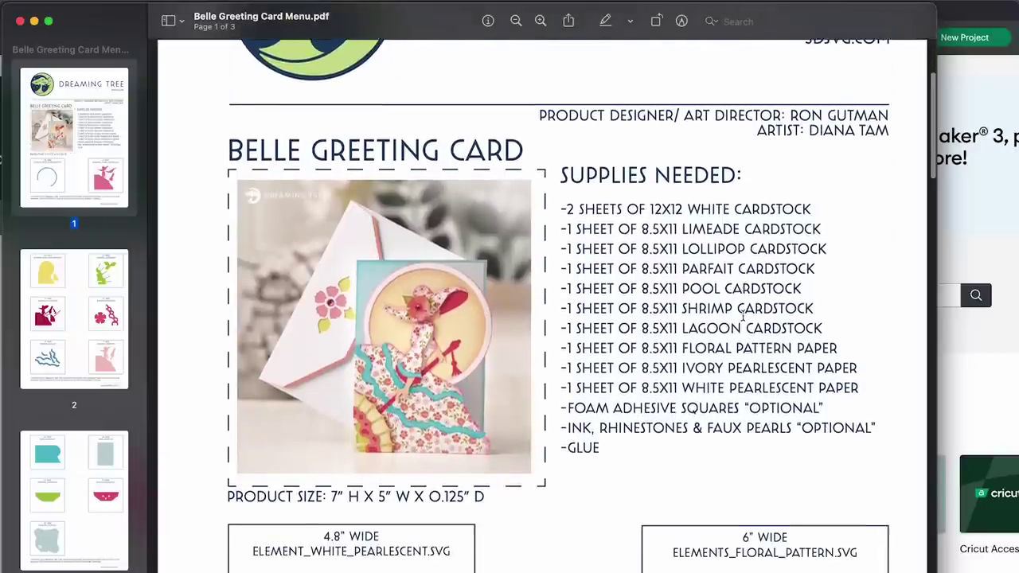
pyautogui.scroll(-6, 723, 322)
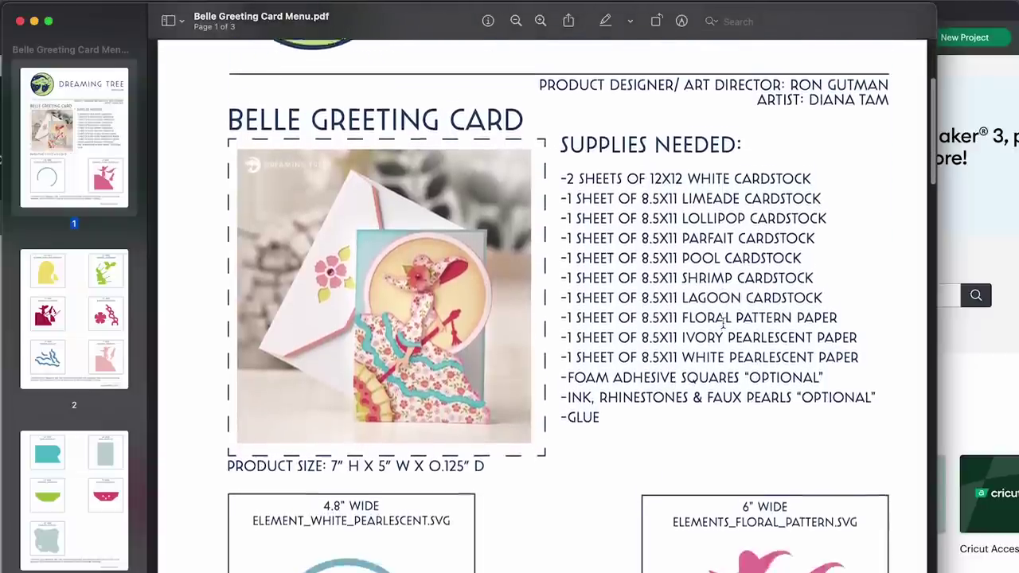
pyautogui.scroll(-7, 723, 322)
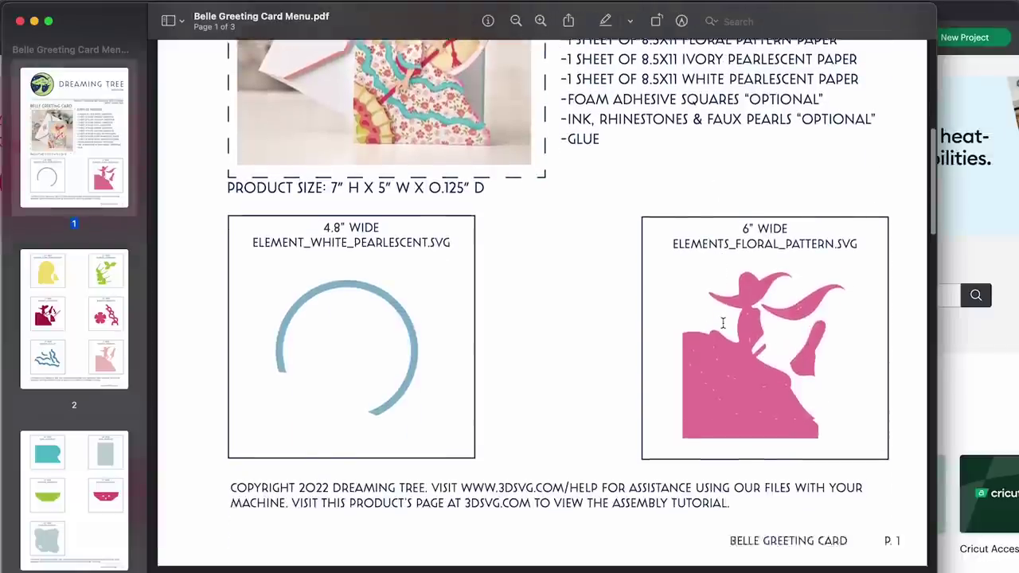
pyautogui.scroll(-15, 723, 322)
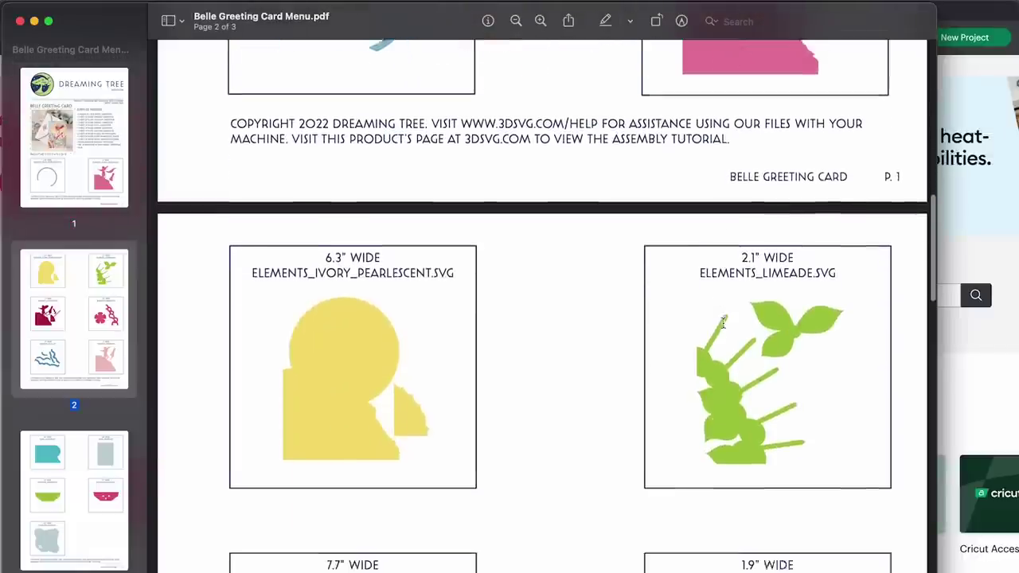
pyautogui.scroll(-15, 724, 323)
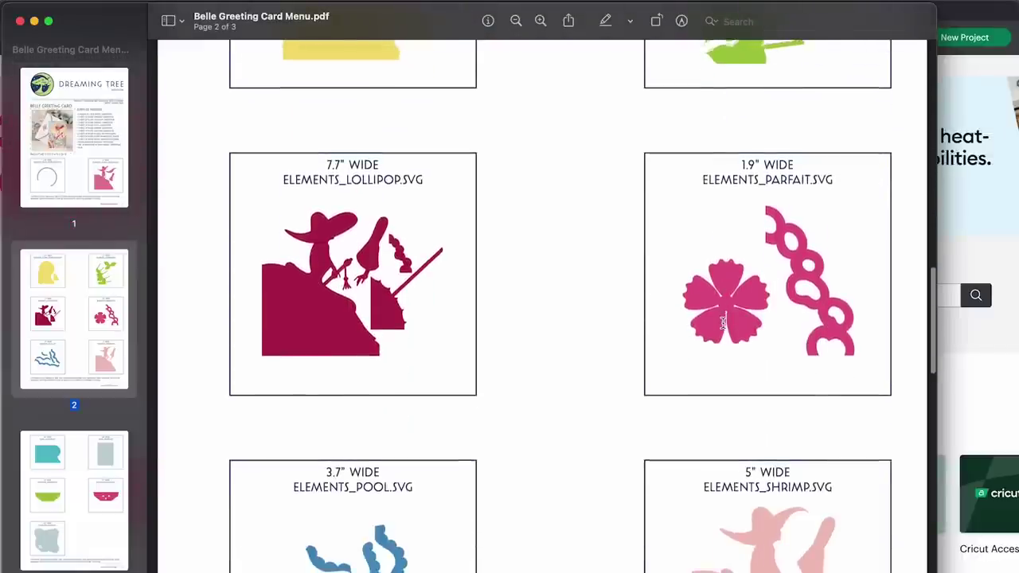
pyautogui.scroll(-17, 723, 323)
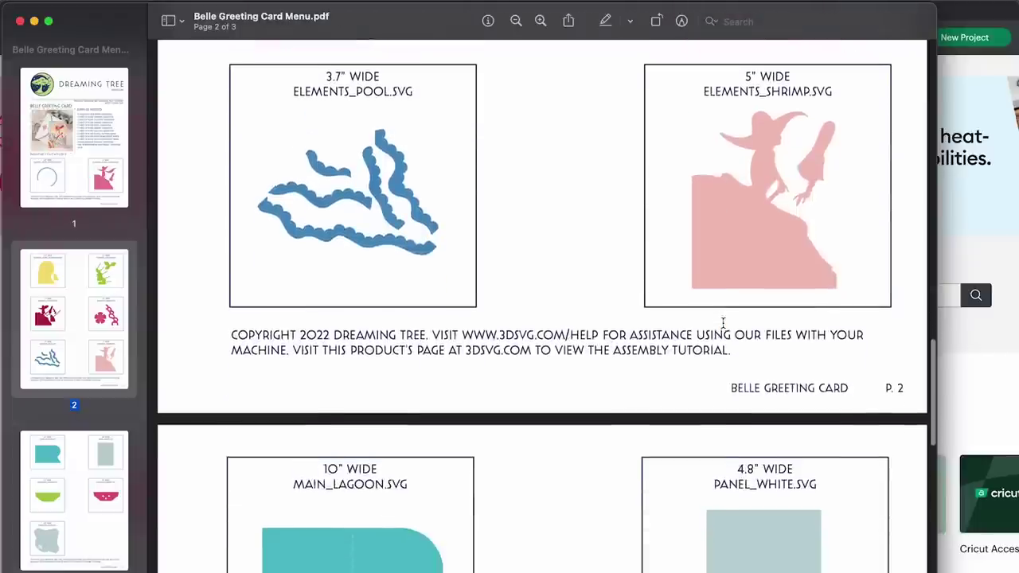
pyautogui.scroll(-1, 723, 323)
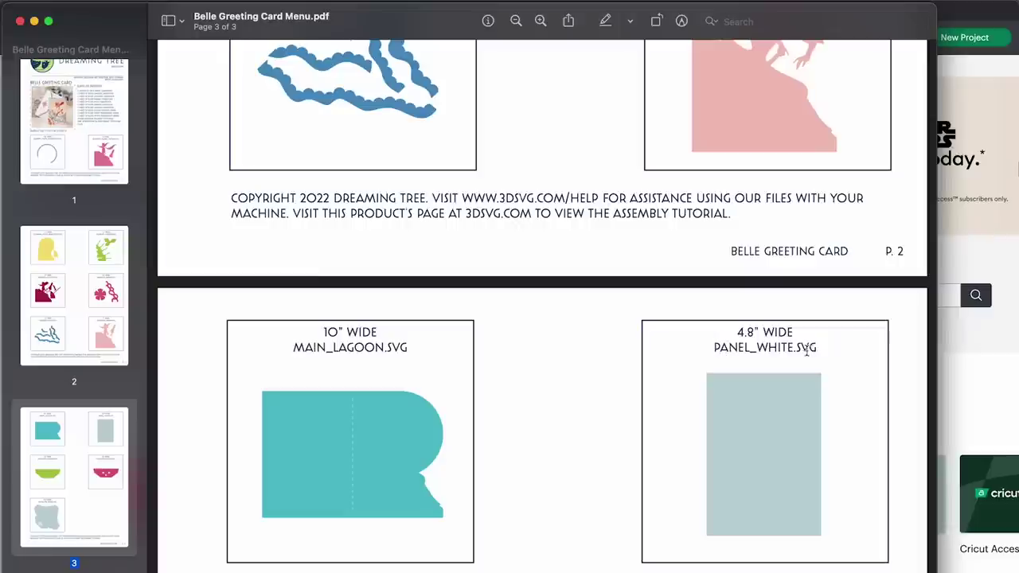
pyautogui.scroll(-3, 743, 402)
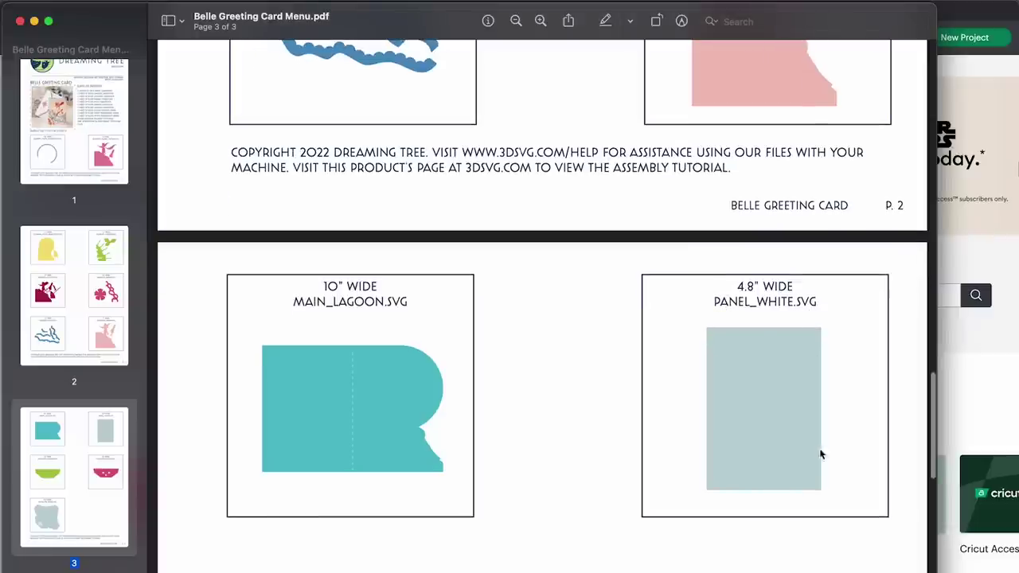
pyautogui.scroll(-5, 722, 489)
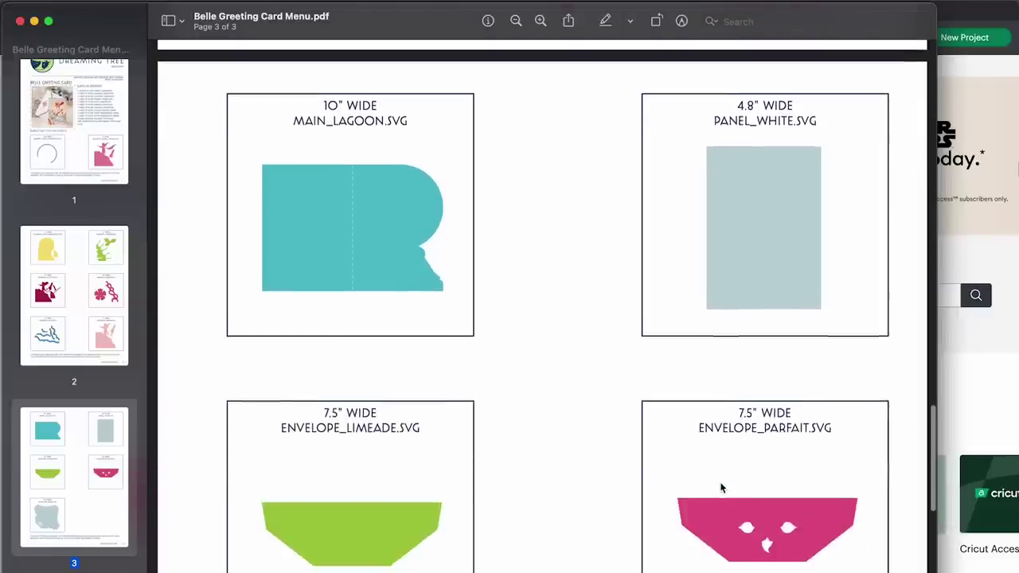
pyautogui.scroll(2, 721, 488)
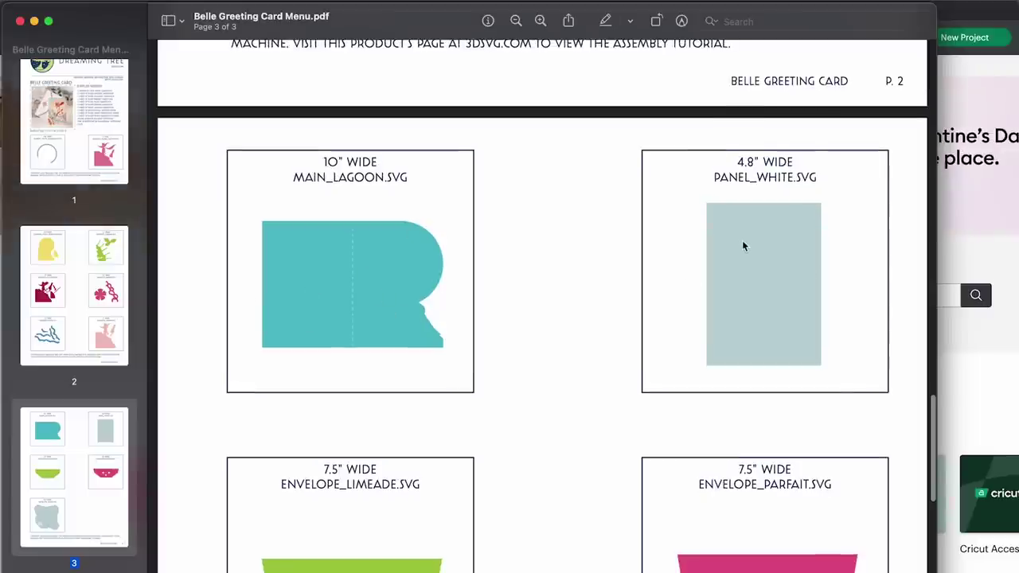
# Start a new Cricut Design Space project and begin an Upload Image browse
pyautogui.click(970, 24)
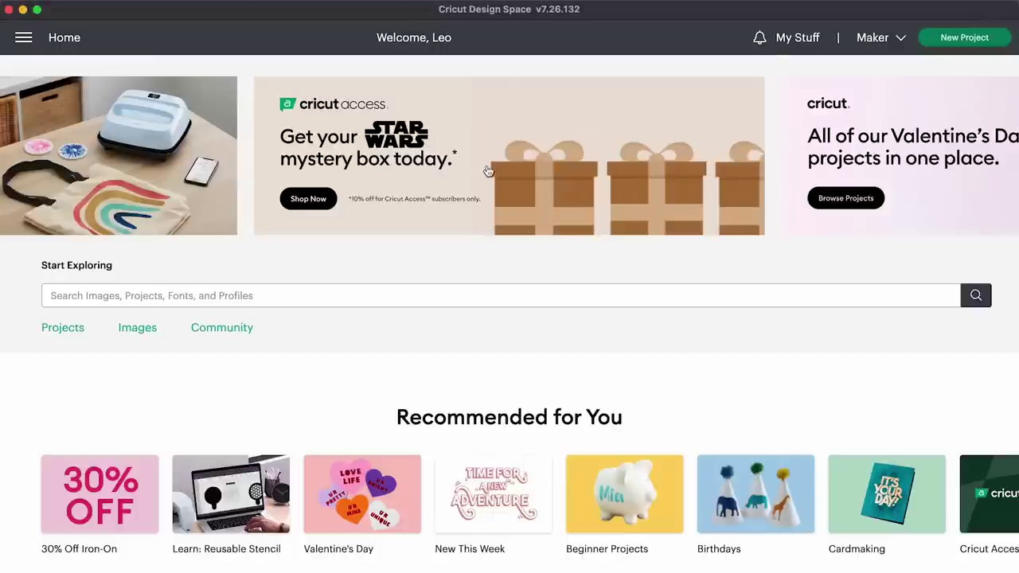
pyautogui.click(951, 41)
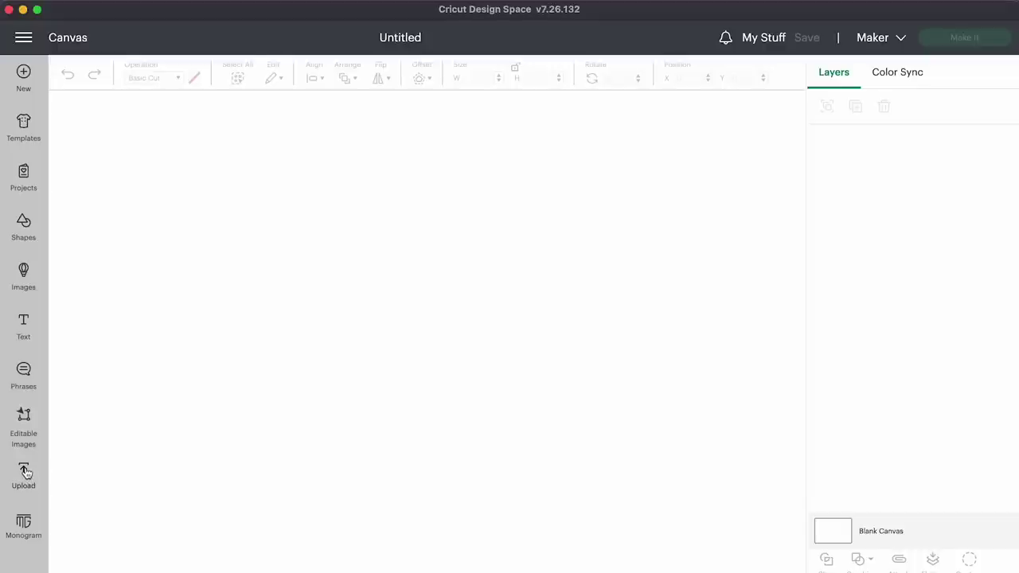
pyautogui.click(23, 473)
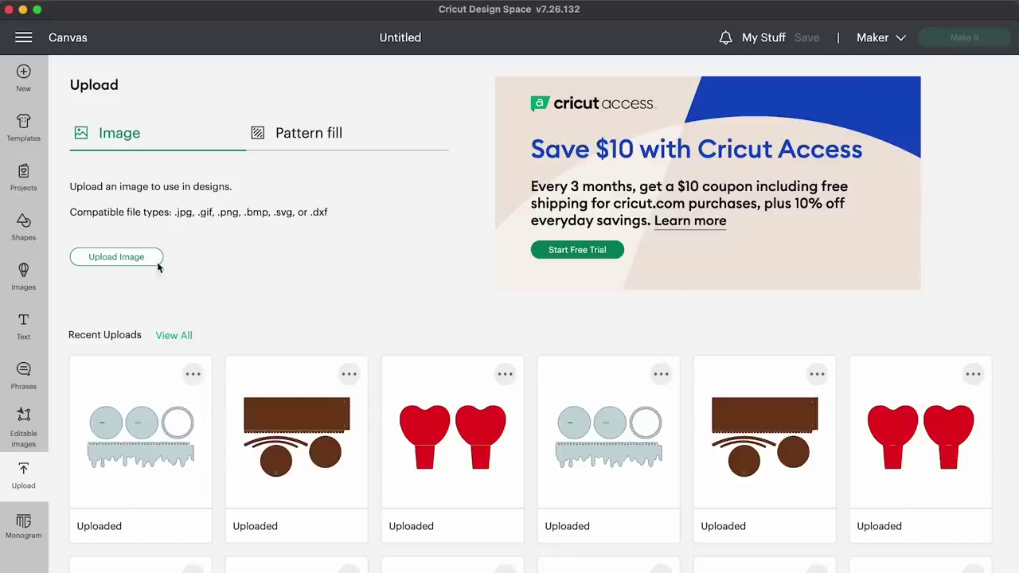
pyautogui.click(116, 257)
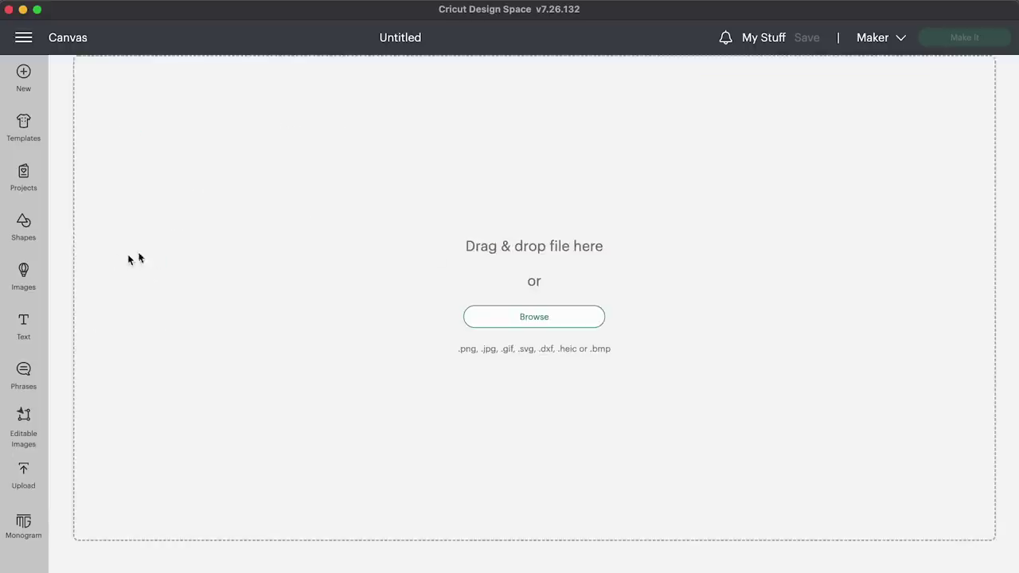
pyautogui.click(534, 317)
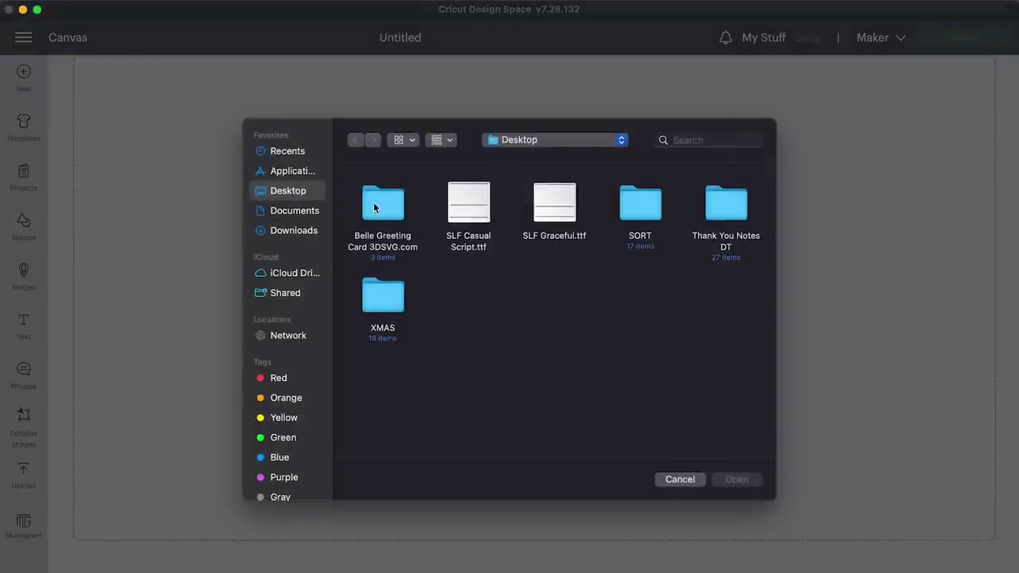
# Pick panel_white.svg from Belle Greeting Card 3DSVG.com > SVG for upload
pyautogui.click(379, 210)
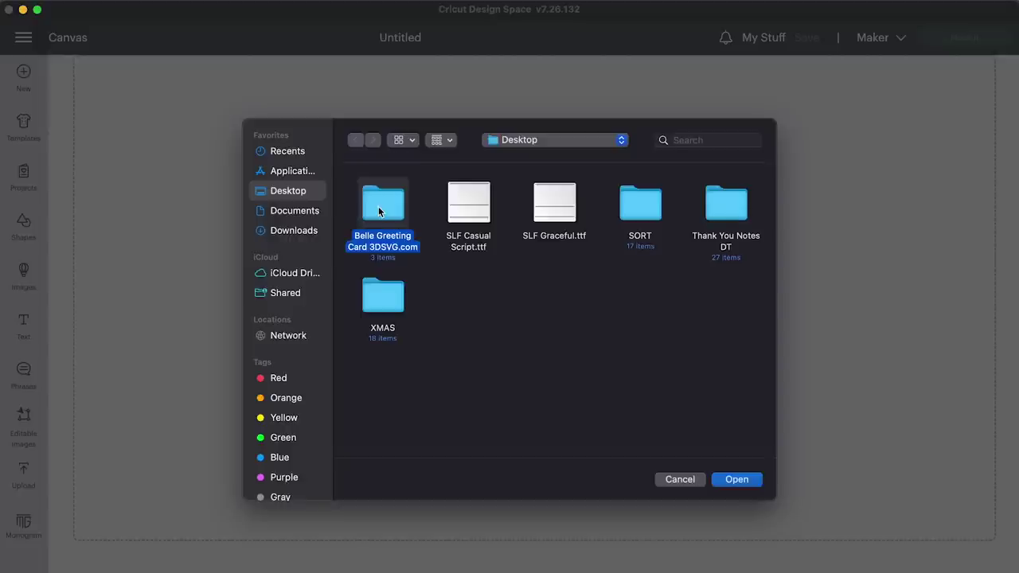
pyautogui.doubleClick(378, 210)
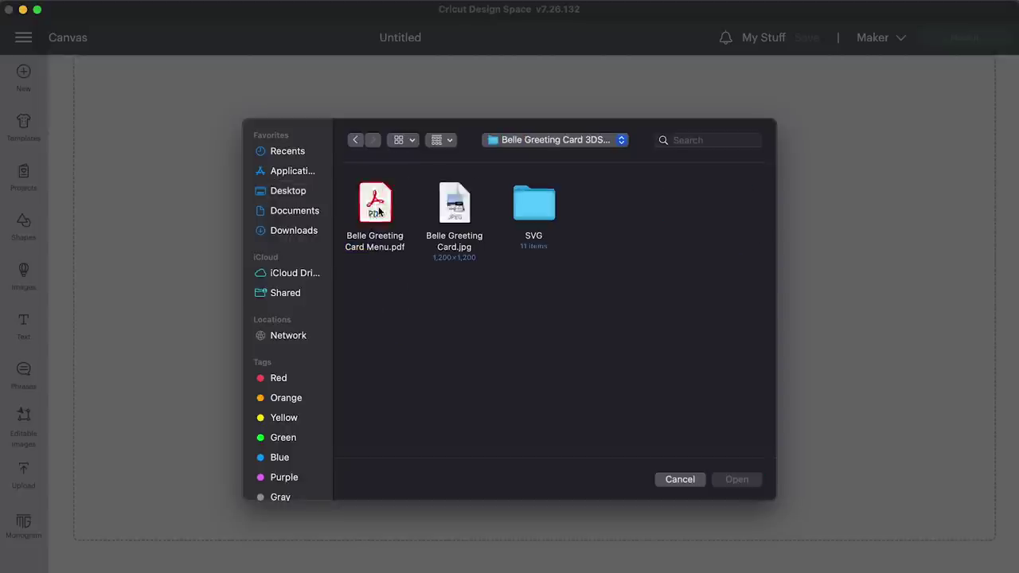
pyautogui.doubleClick(538, 206)
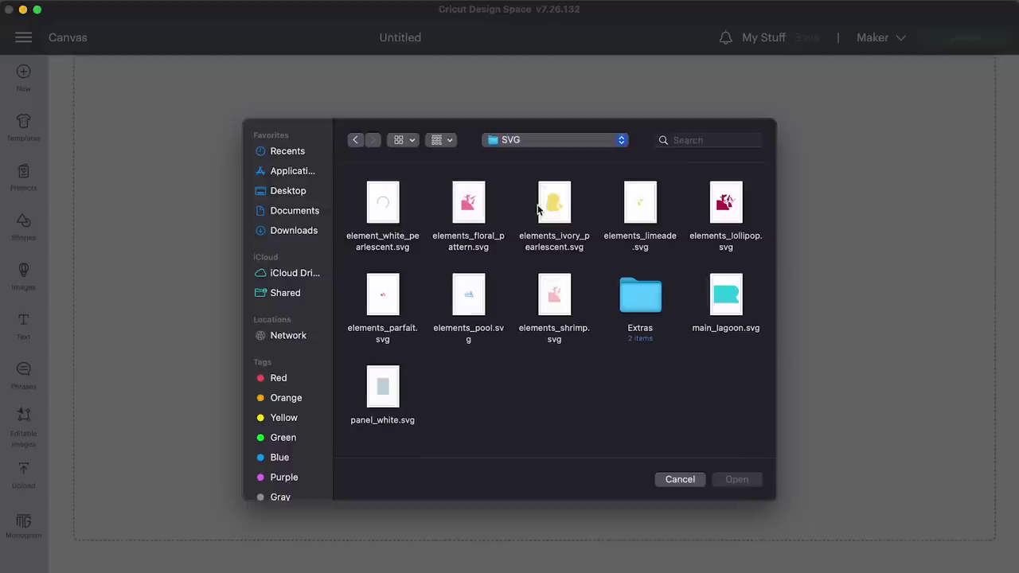
pyautogui.click(385, 390)
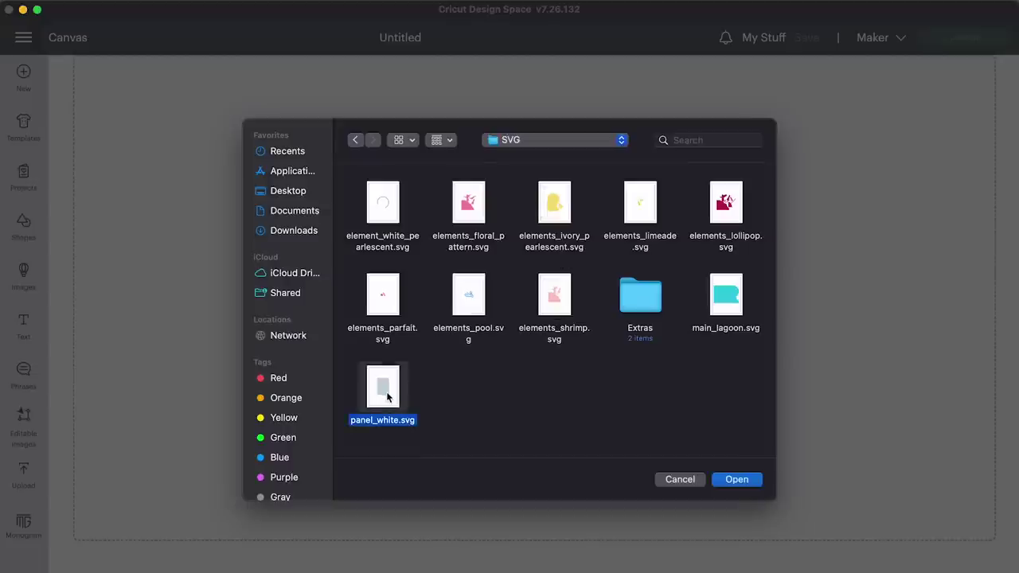
pyautogui.click(739, 481)
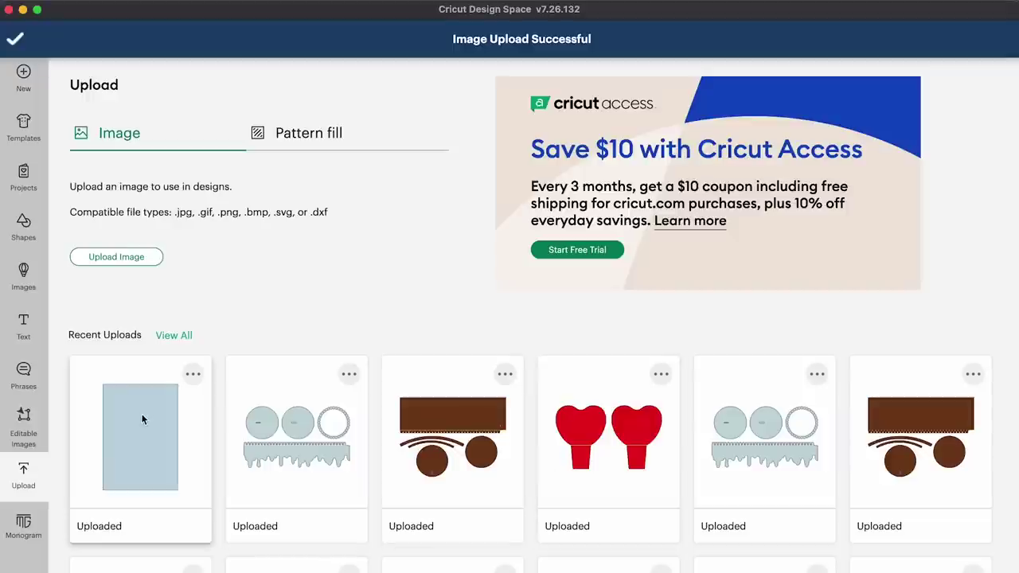
# Place the 4.8 × 6.75 in panel_white upload on the canvas and add a Text layer
pyautogui.click(141, 413)
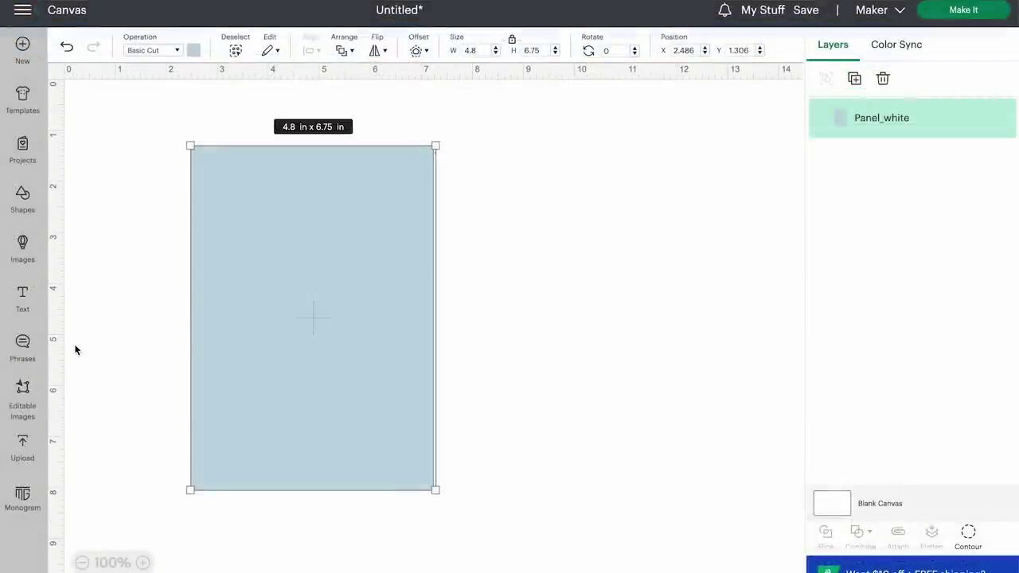
pyautogui.click(23, 296)
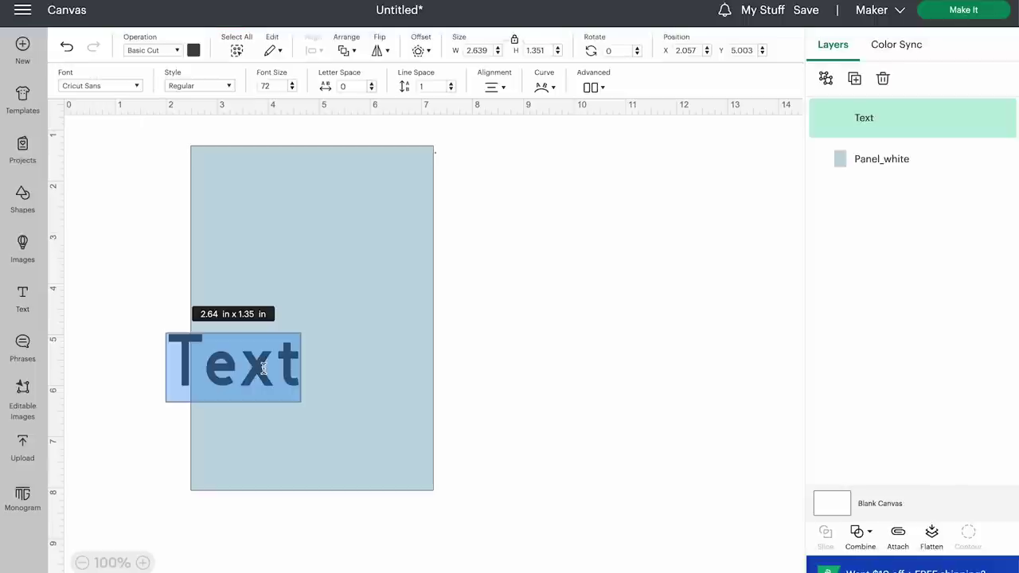
# Paste the quote "Self confidence is a super power…", shrink it to 4.22 × 2.23 in, and place it on the panel
pyautogui.click(221, 363)
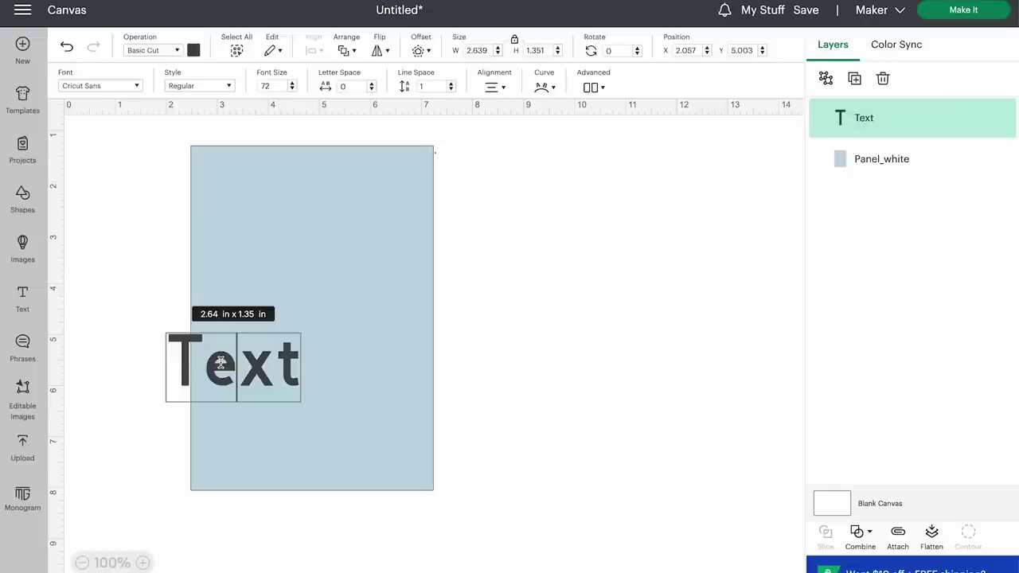
pyautogui.write('"Self confidence is a super power. Once you start to believe in yourself, magic starts happening."')
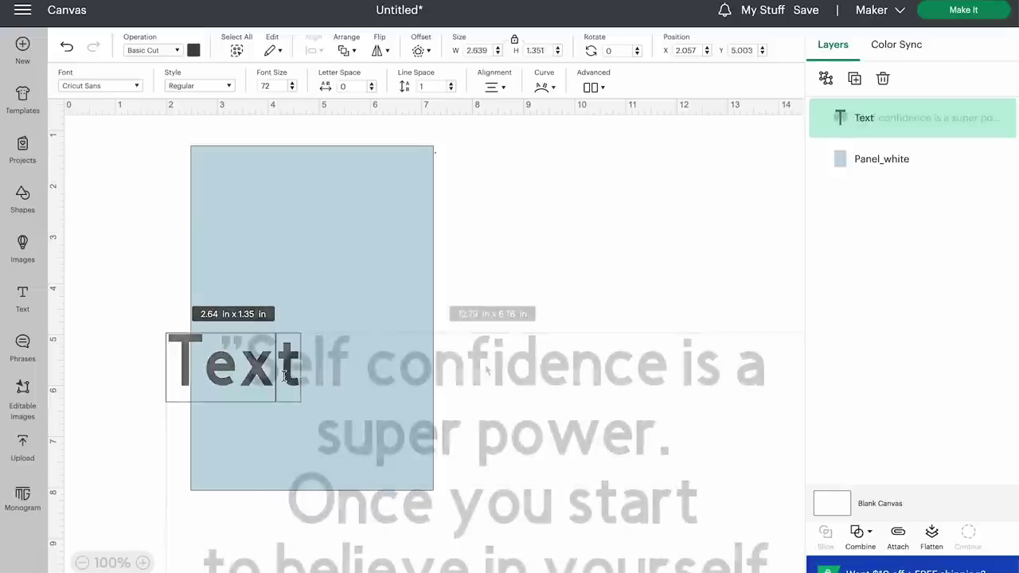
pyautogui.moveTo(426, 215); pyautogui.dragTo(432, 223)
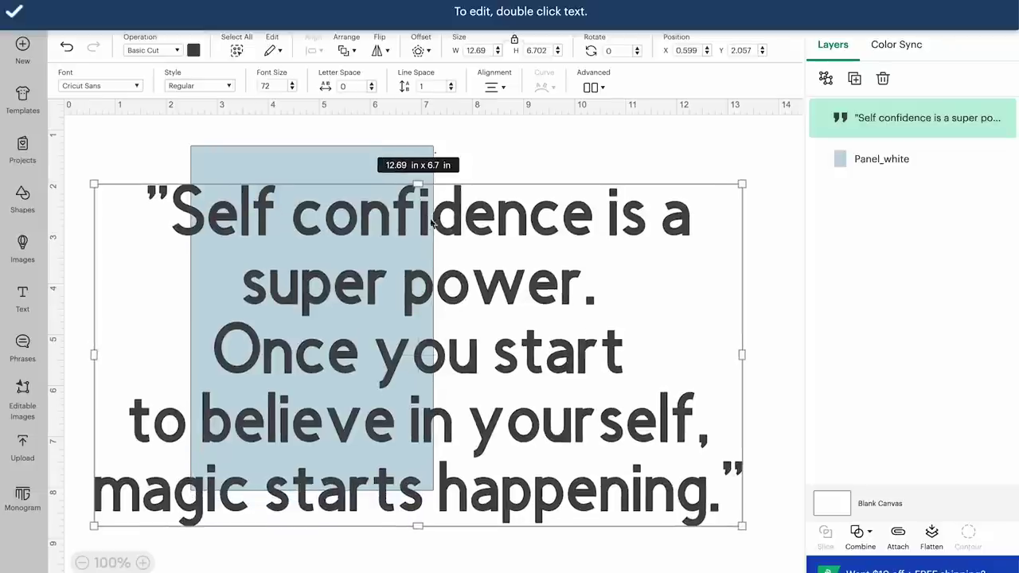
pyautogui.moveTo(740, 524); pyautogui.dragTo(56, 292)
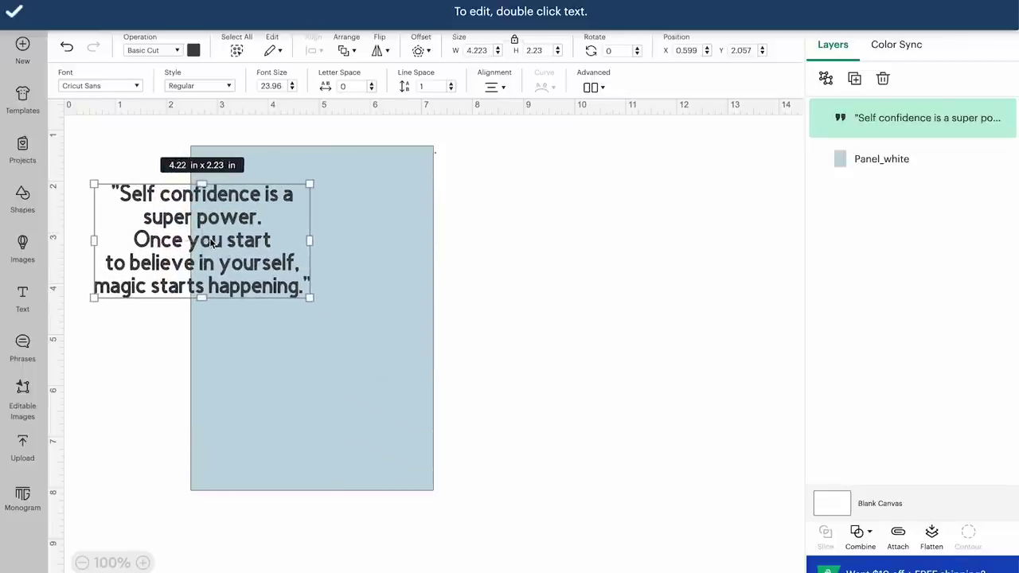
pyautogui.moveTo(209, 243); pyautogui.dragTo(321, 274)
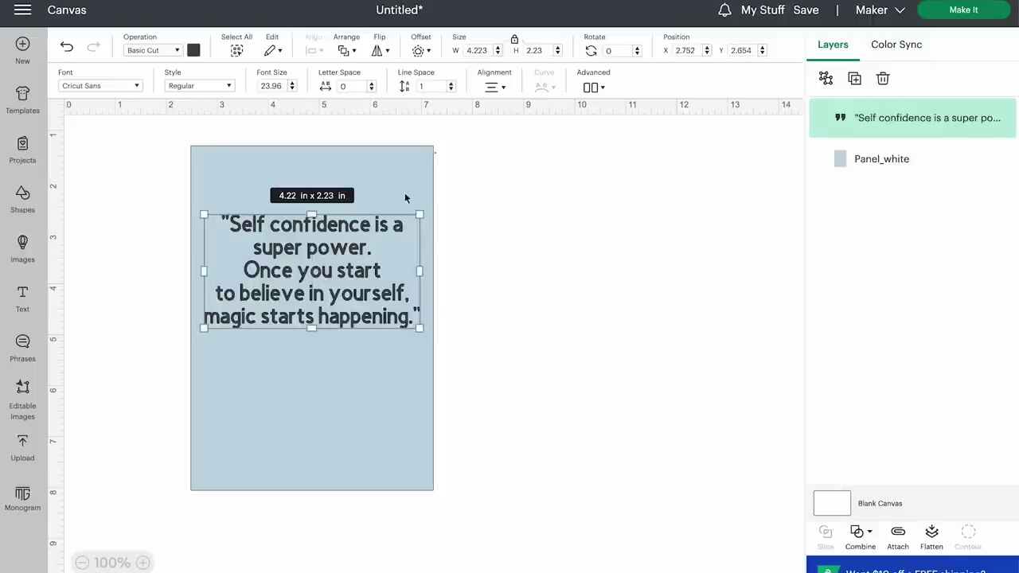
pyautogui.click(409, 172)
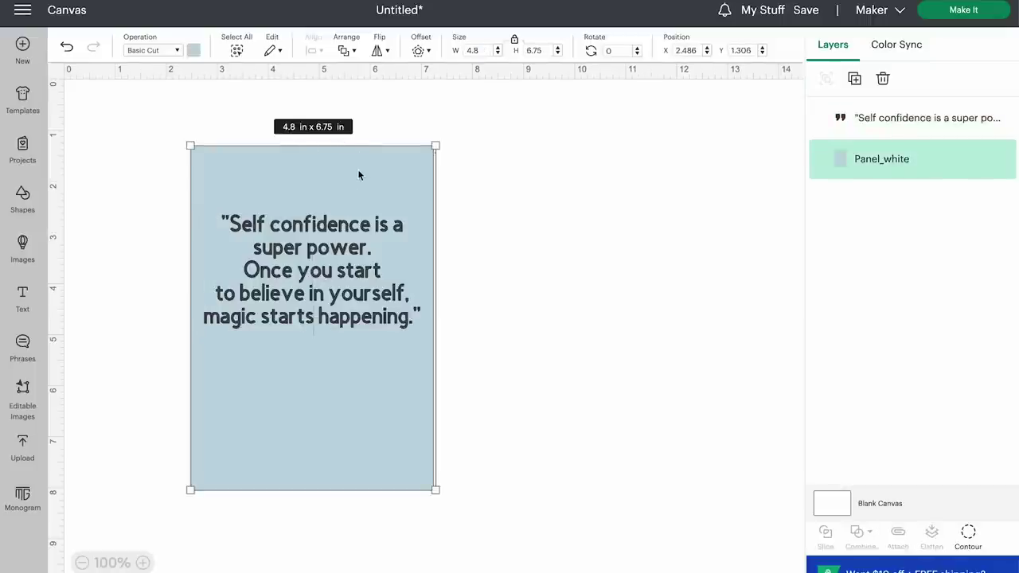
# Select the quote and apply SLF Casual Script from the System fonts, found by searching SLF
pyautogui.click(327, 258)
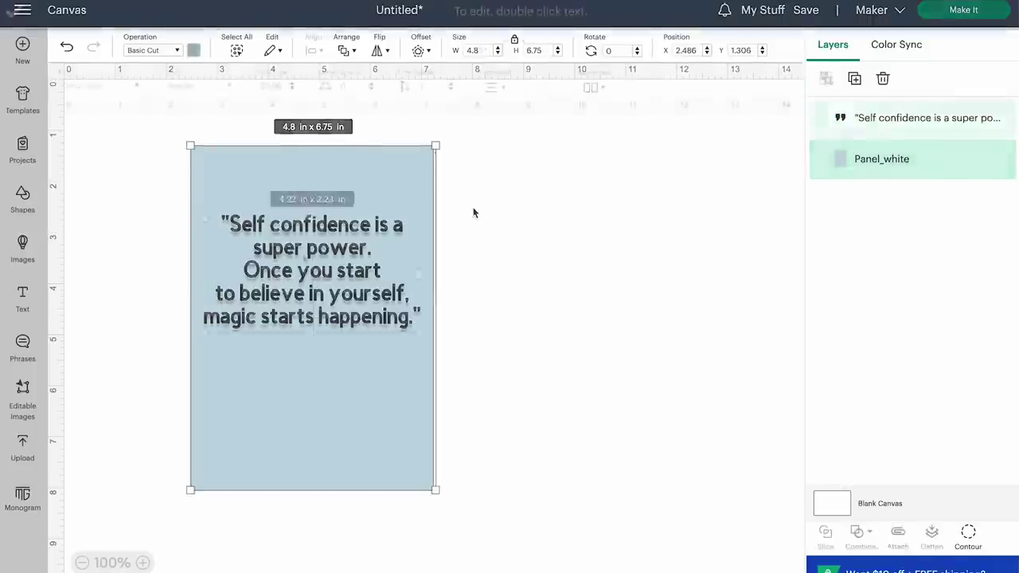
pyautogui.doubleClick(328, 259)
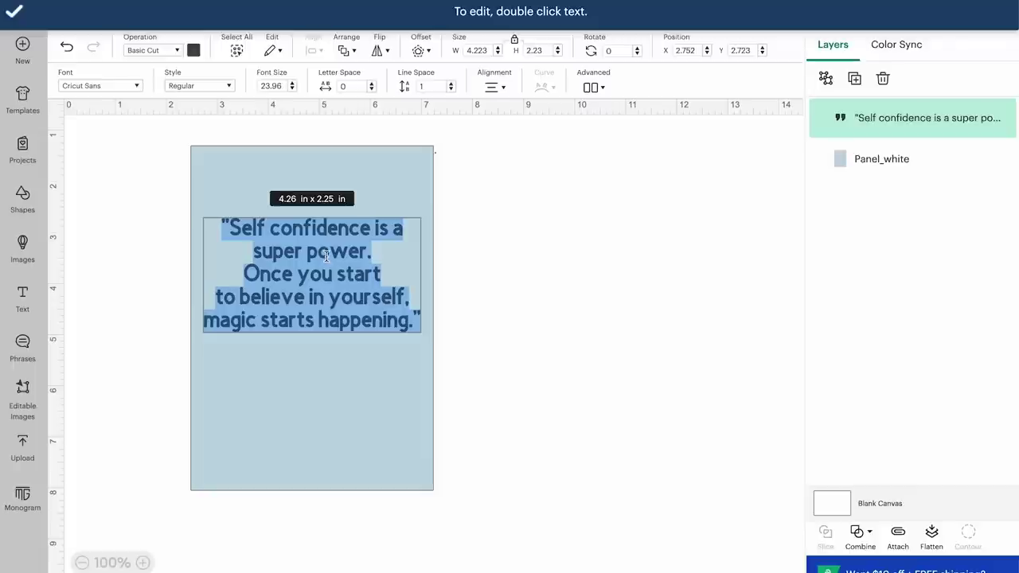
pyautogui.click(547, 275)
pyautogui.doubleClick(361, 274)
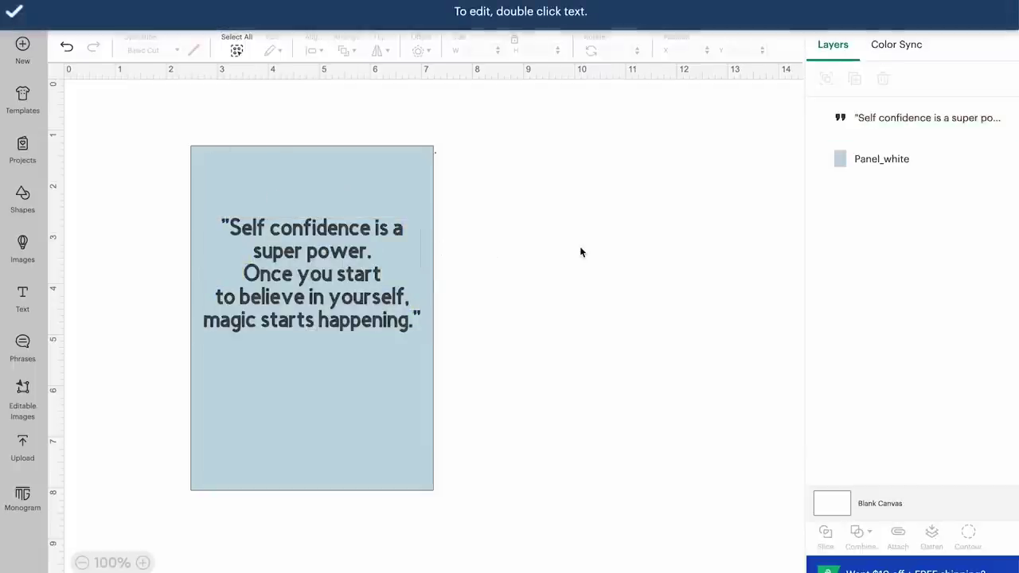
pyautogui.click(293, 263)
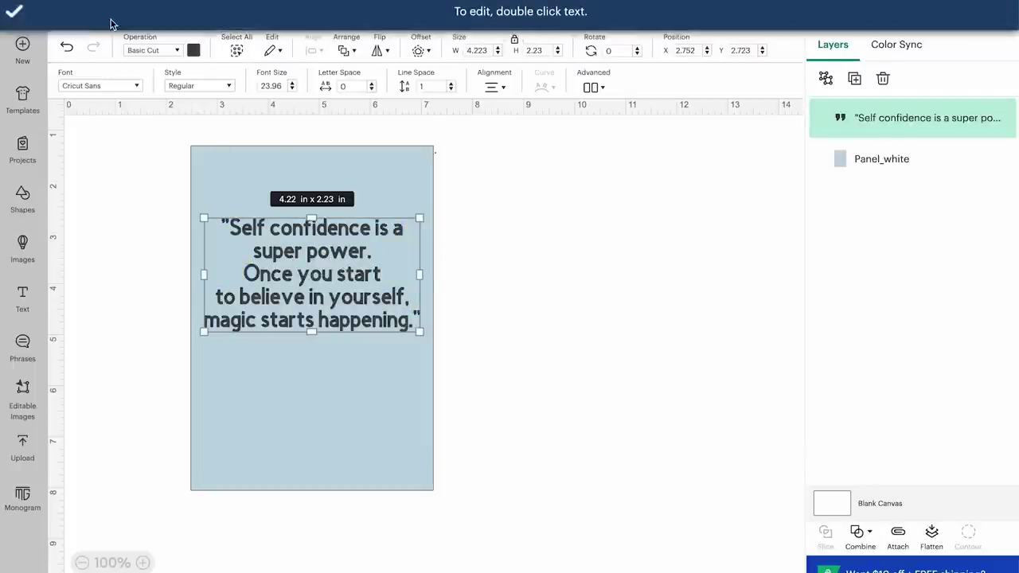
pyautogui.click(138, 86)
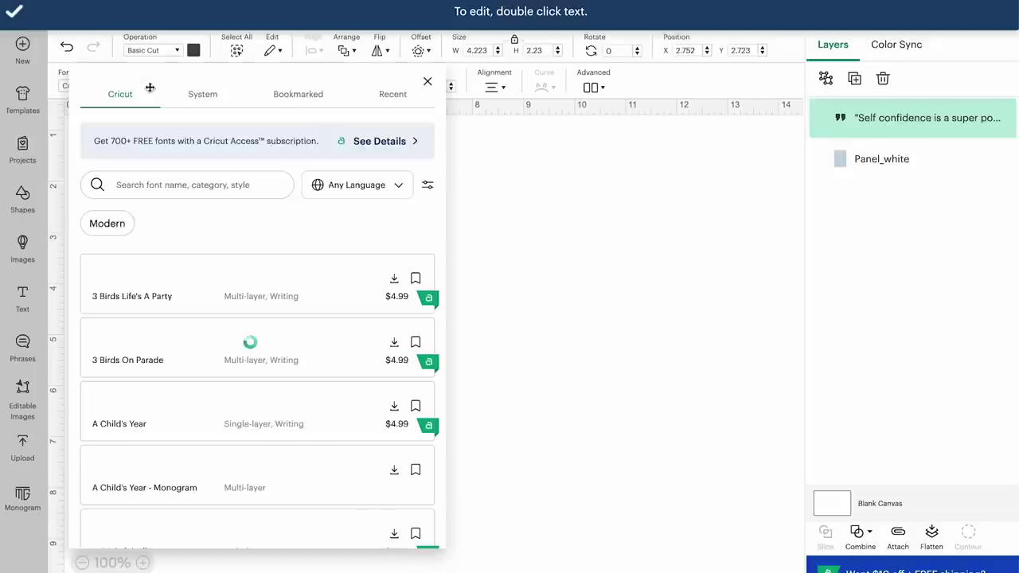
pyautogui.click(206, 95)
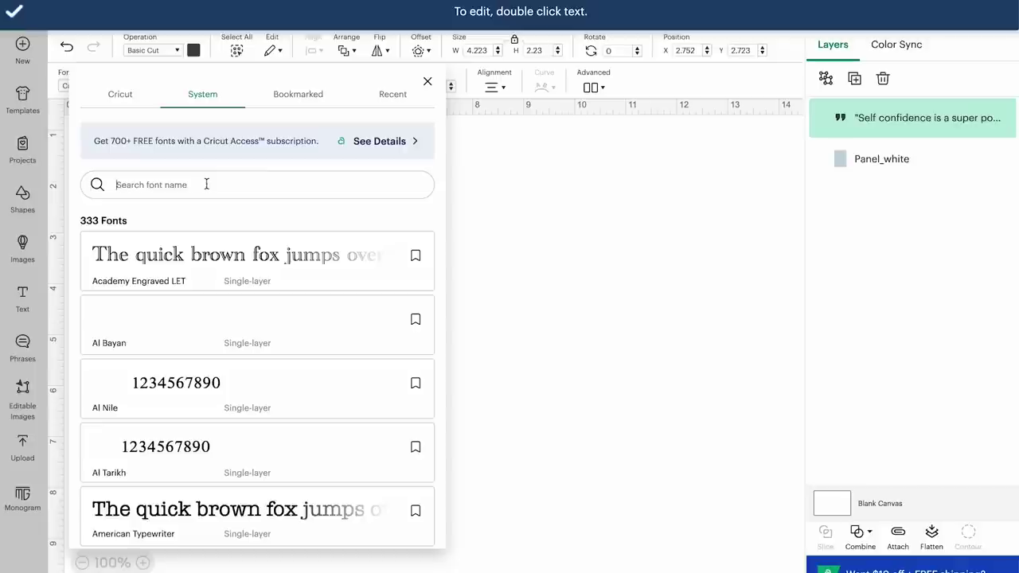
pyautogui.write('SLF')
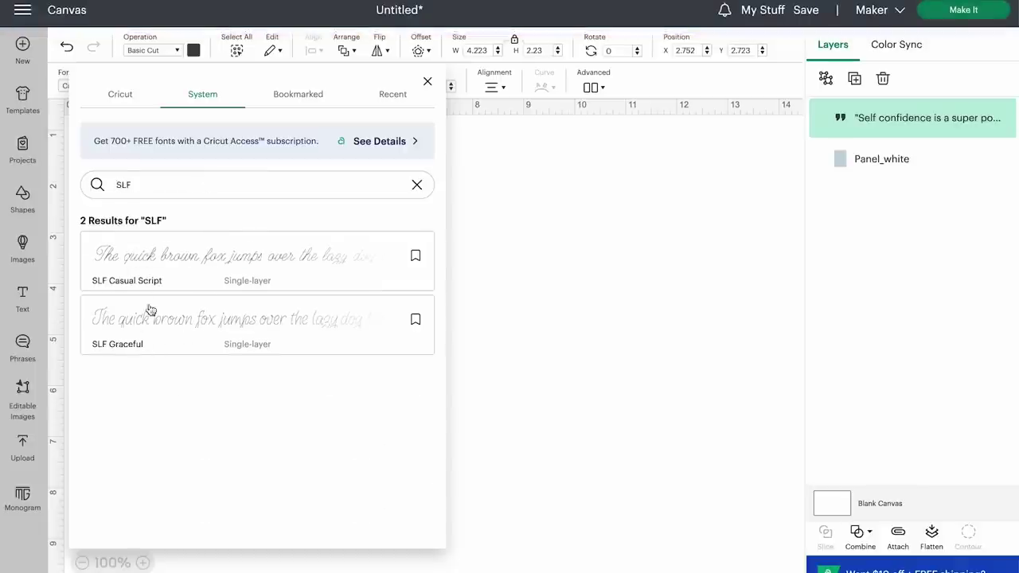
pyautogui.click(163, 280)
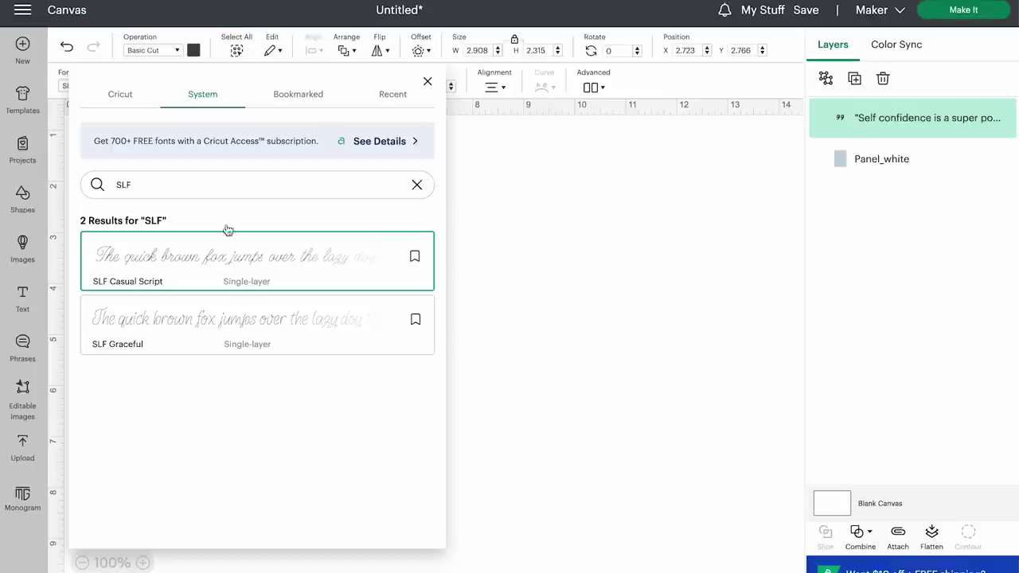
# Reposition and resize the quote on the panel
pyautogui.click(427, 81)
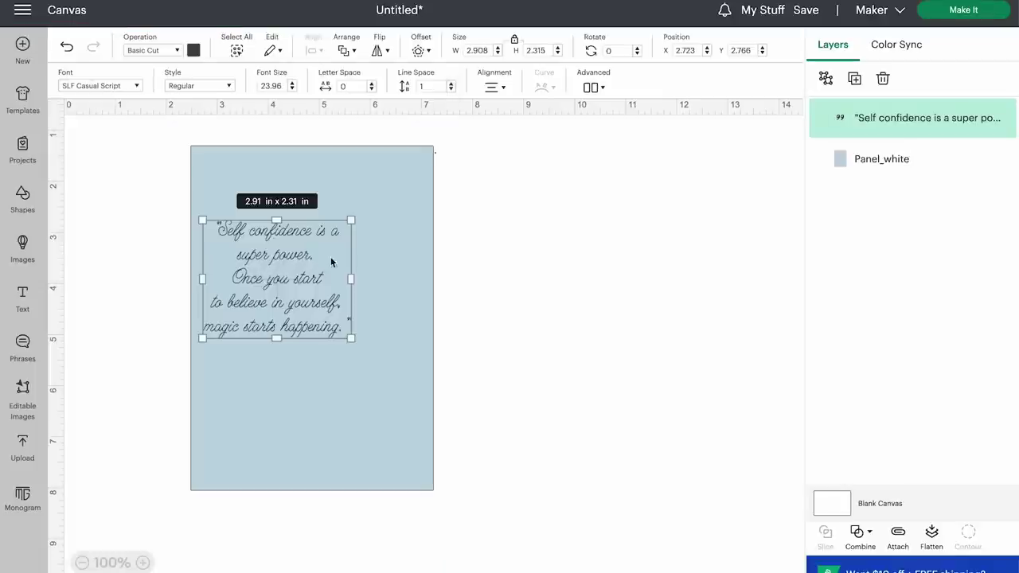
pyautogui.moveTo(303, 265); pyautogui.dragTo(303, 233)
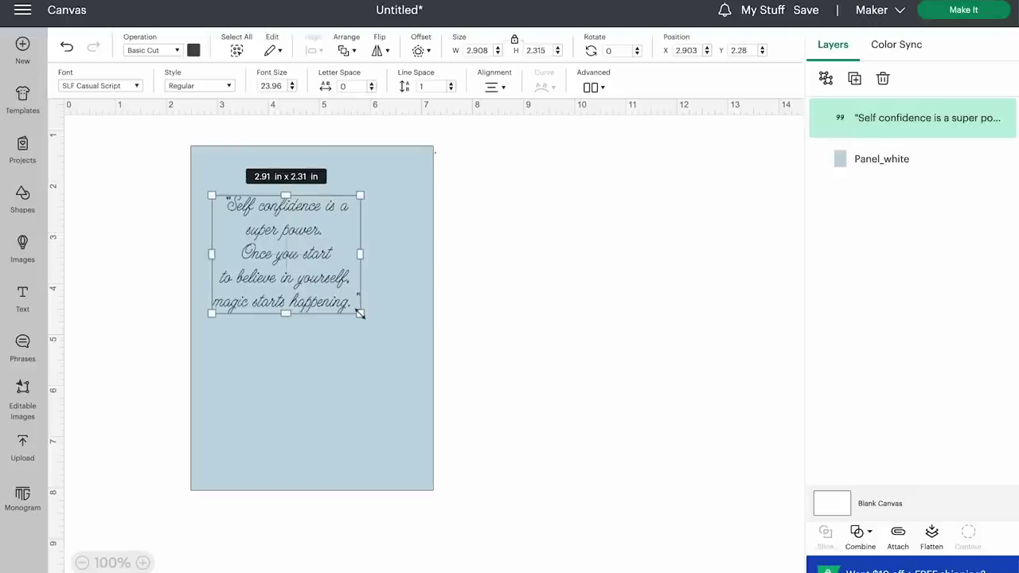
pyautogui.moveTo(360, 314); pyautogui.dragTo(413, 355)
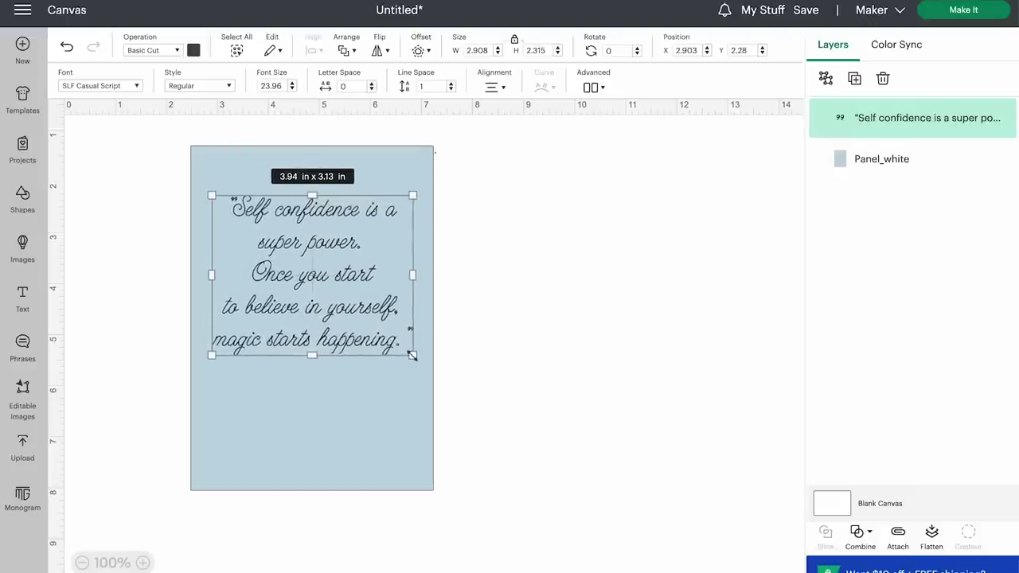
pyautogui.moveTo(360, 304); pyautogui.dragTo(361, 318)
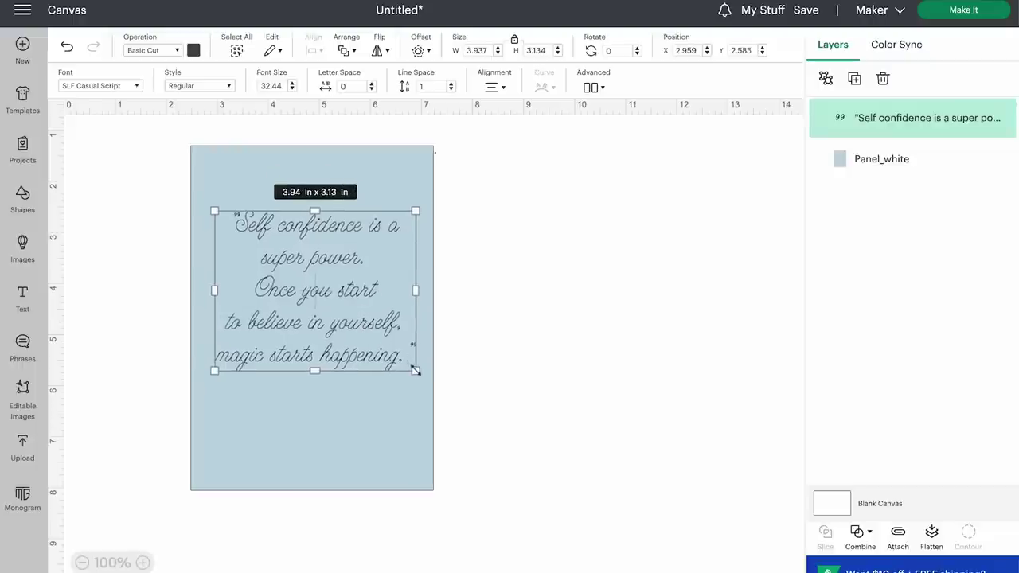
pyautogui.moveTo(415, 370); pyautogui.dragTo(403, 362)
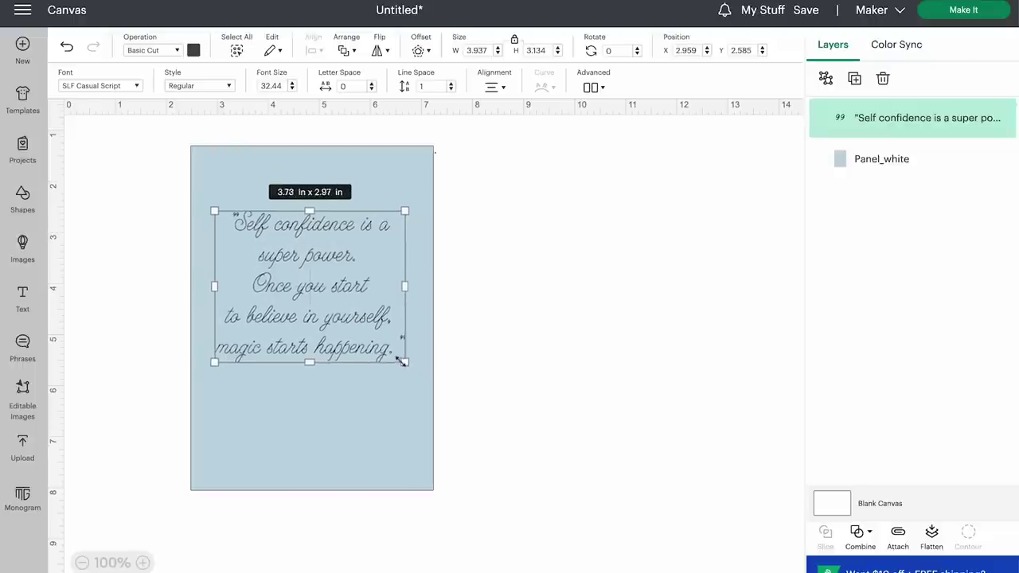
# Rebreak the quote so "a" ends line one and "super power." starts line two
pyautogui.doubleClick(358, 259)
pyautogui.click(358, 259)
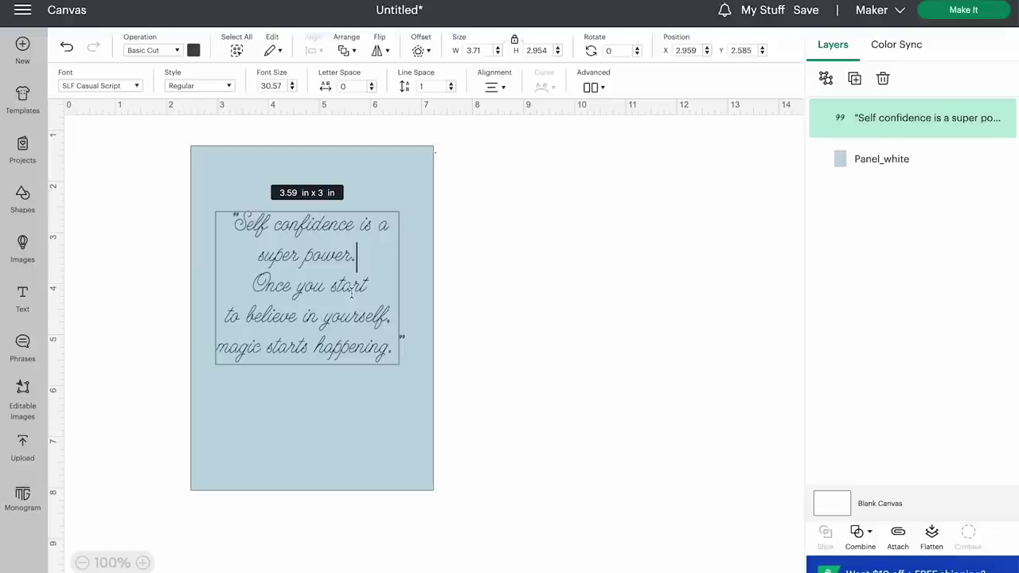
pyautogui.press('Return')
pyautogui.press('BackSpace')
pyautogui.press('Return')
pyautogui.press('BackSpace')
pyautogui.click(377, 225)
pyautogui.press('Return')
pyautogui.click(257, 287)
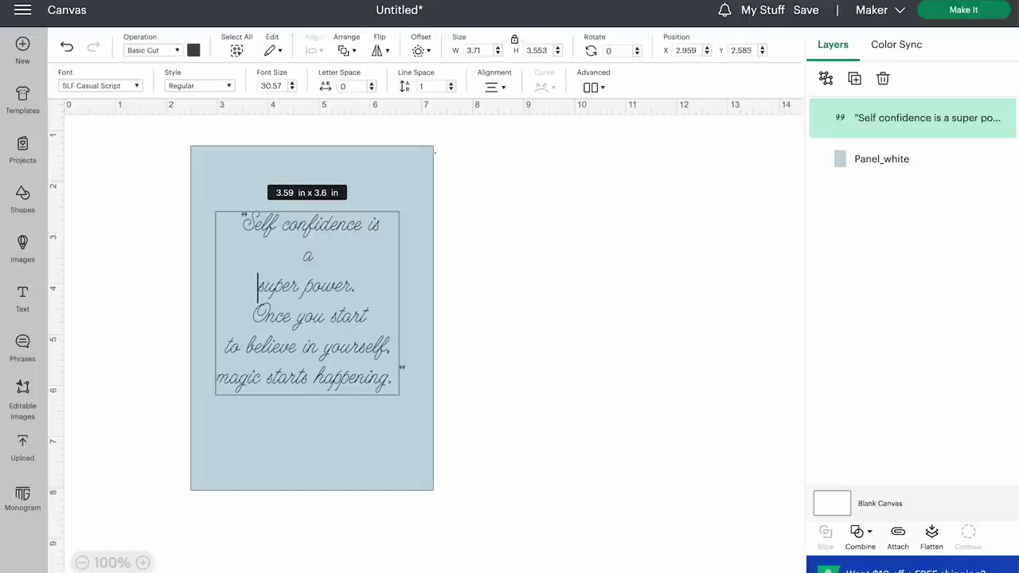
pyautogui.press('BackSpace')
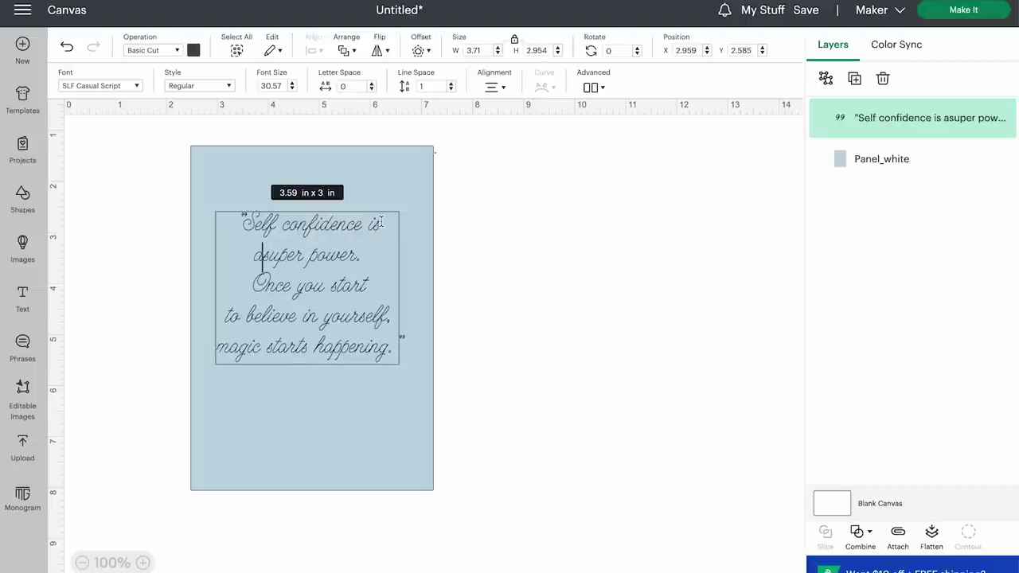
pyautogui.press('BackSpace')
pyautogui.press('BackSpace')
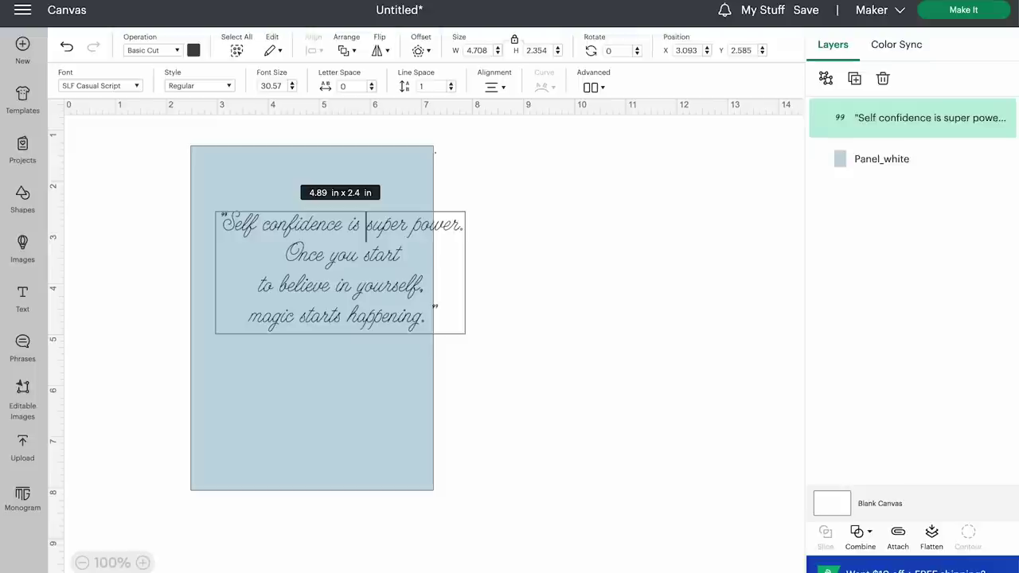
pyautogui.write('a')
pyautogui.press('Return')
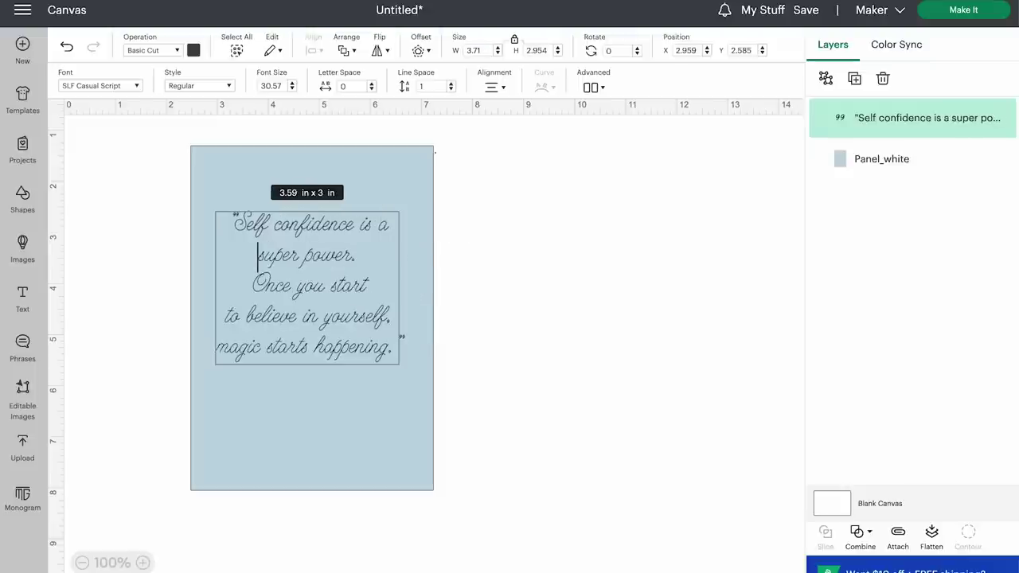
# Select the panel and quote, then centre the quote horizontally and vertically on the 4.8 × 6.75 in panel
pyautogui.click(496, 305)
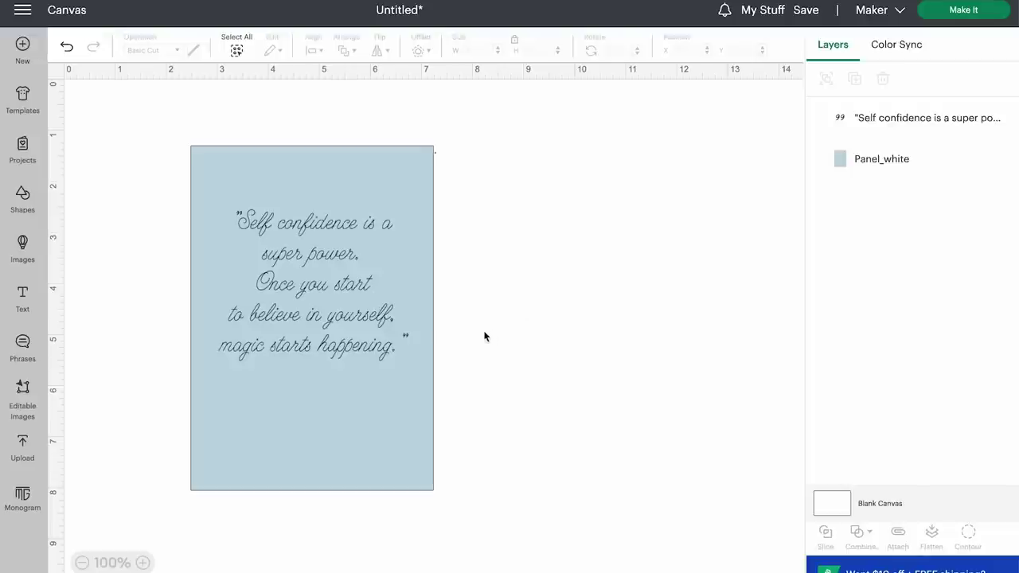
pyautogui.moveTo(148, 119); pyautogui.dragTo(578, 532)
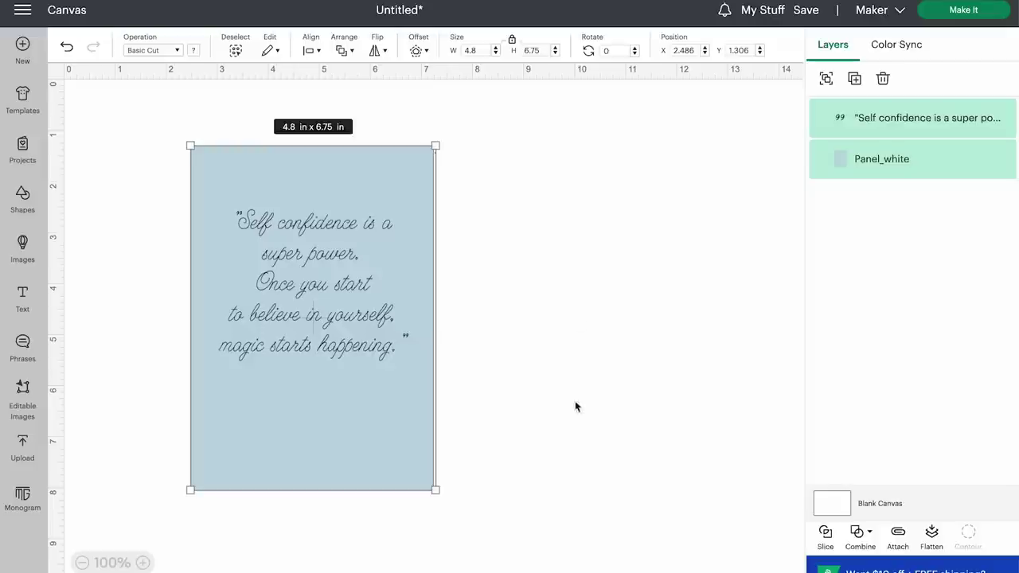
pyautogui.click(313, 50)
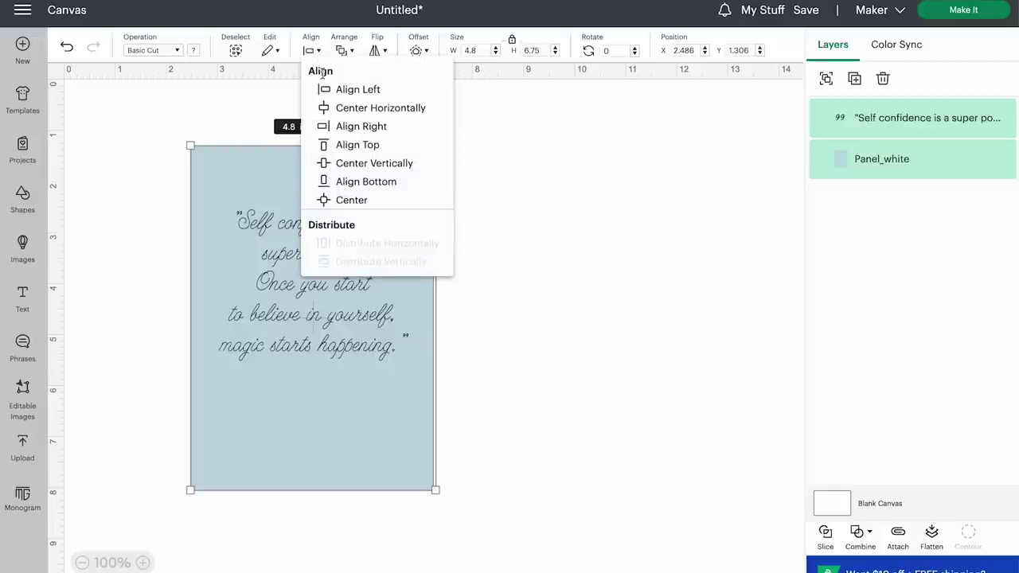
pyautogui.click(338, 109)
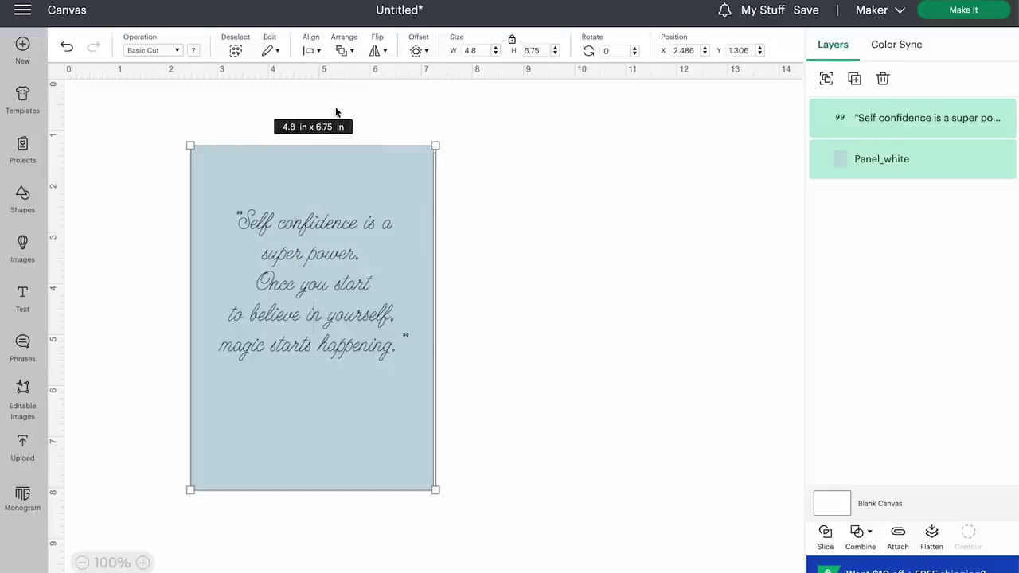
pyautogui.click(314, 51)
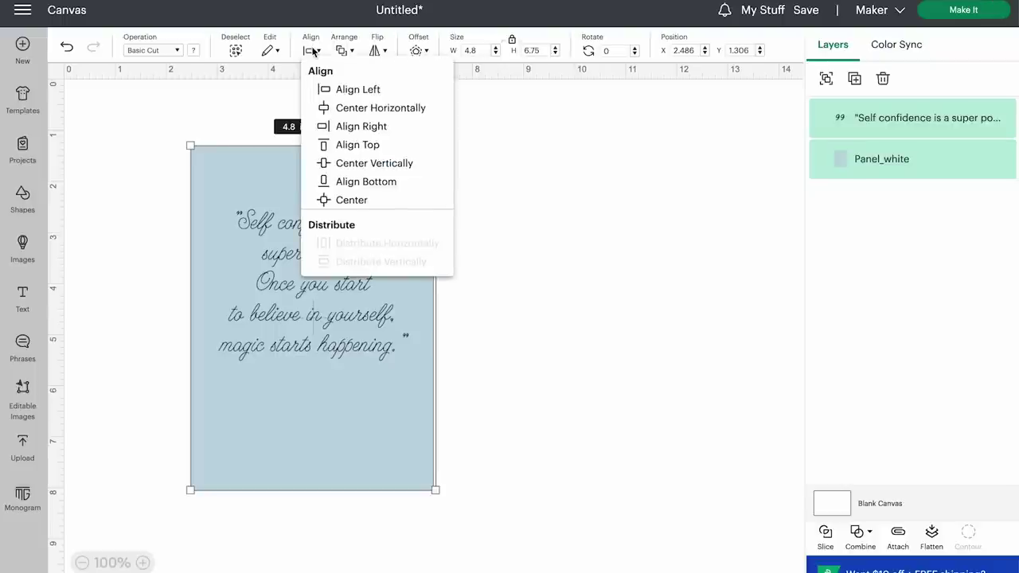
pyautogui.click(342, 201)
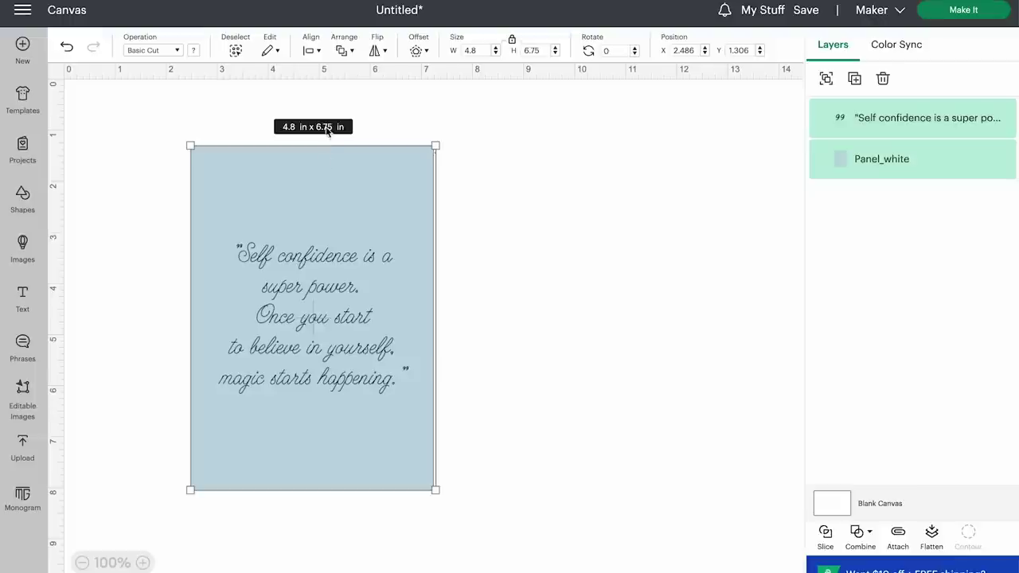
pyautogui.click(506, 321)
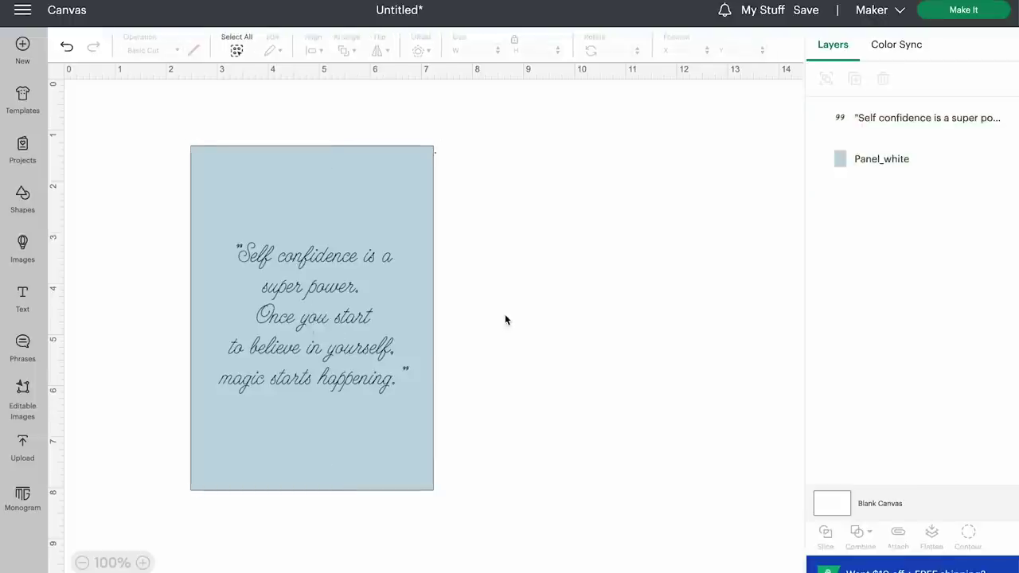
# Change the quote's operation from Basic Cut to Draw > Pen
pyautogui.click(328, 259)
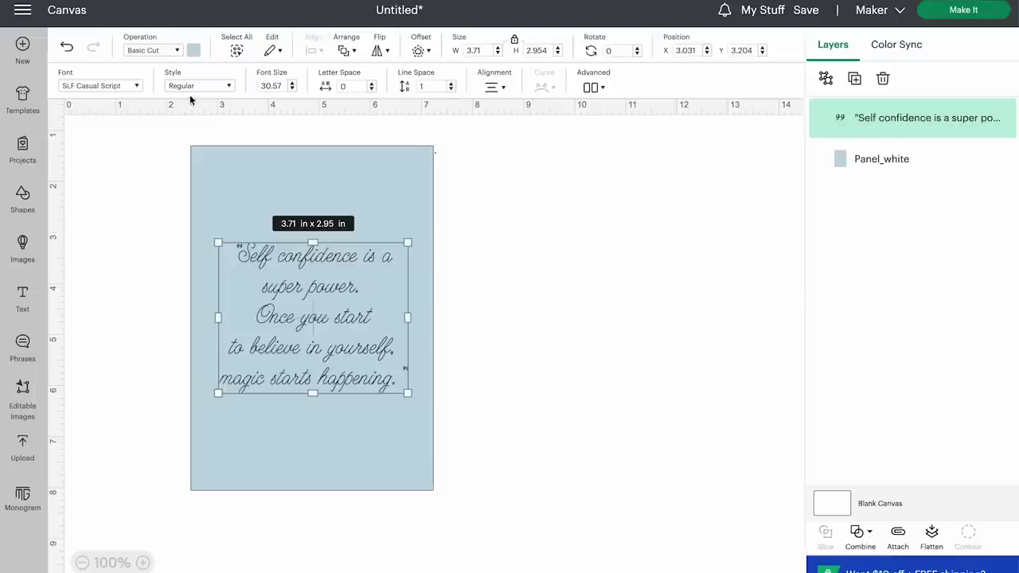
pyautogui.click(177, 51)
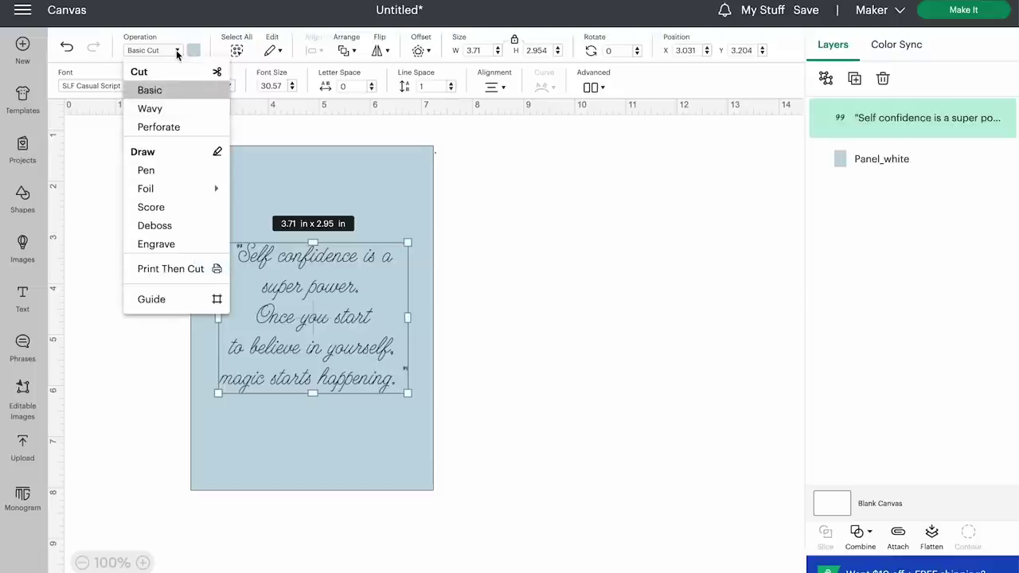
pyautogui.click(154, 172)
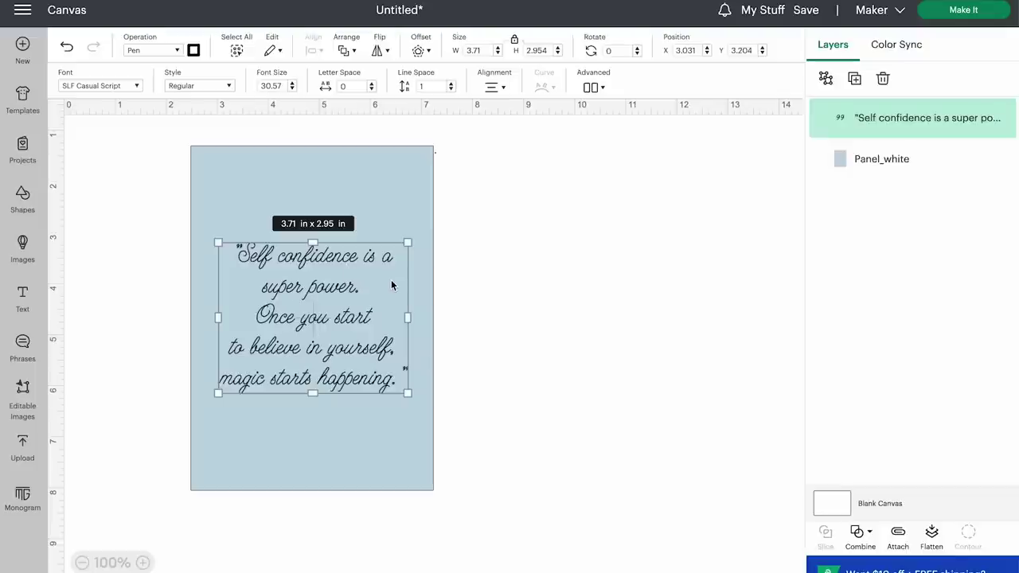
# Select all and attach the quote to Panel_white, then preview the mat and return to the canvas
pyautogui.click(458, 283)
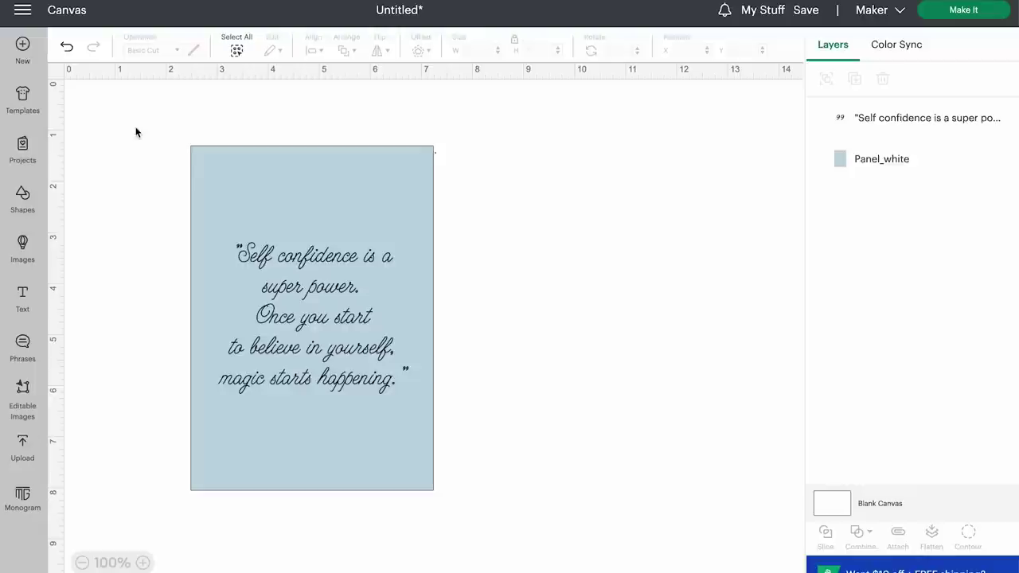
pyautogui.click(236, 50)
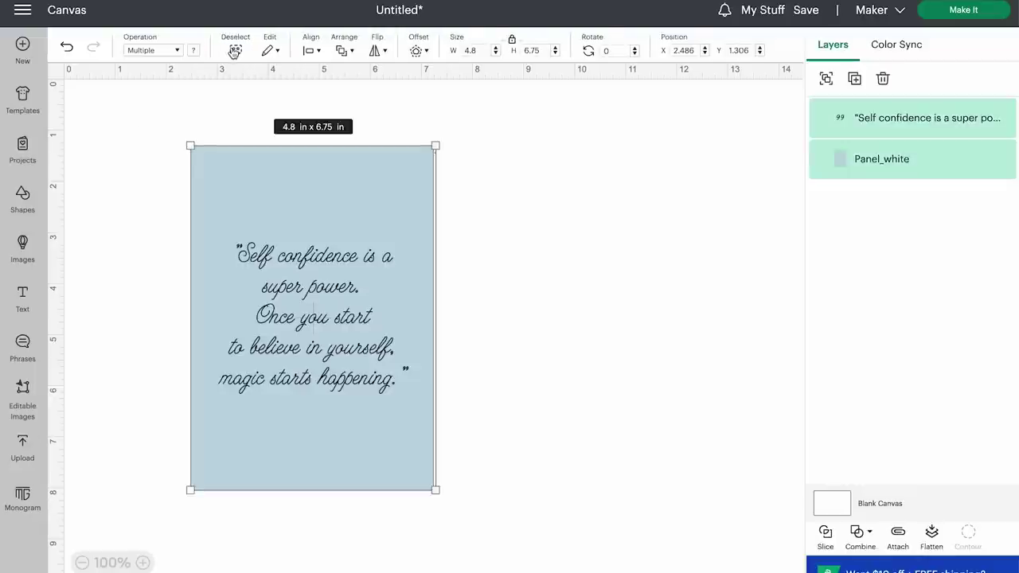
pyautogui.click(900, 533)
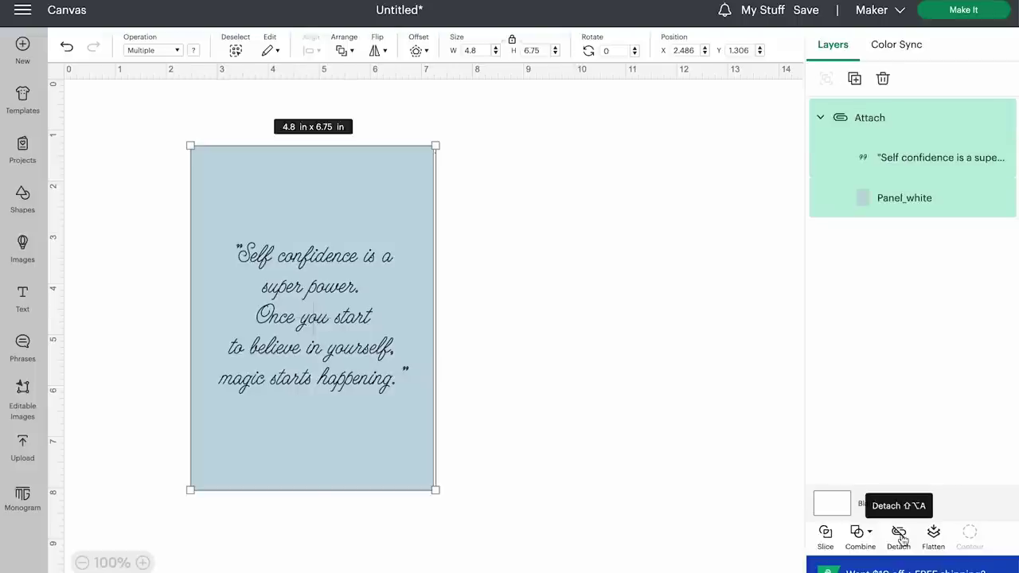
pyautogui.click(962, 10)
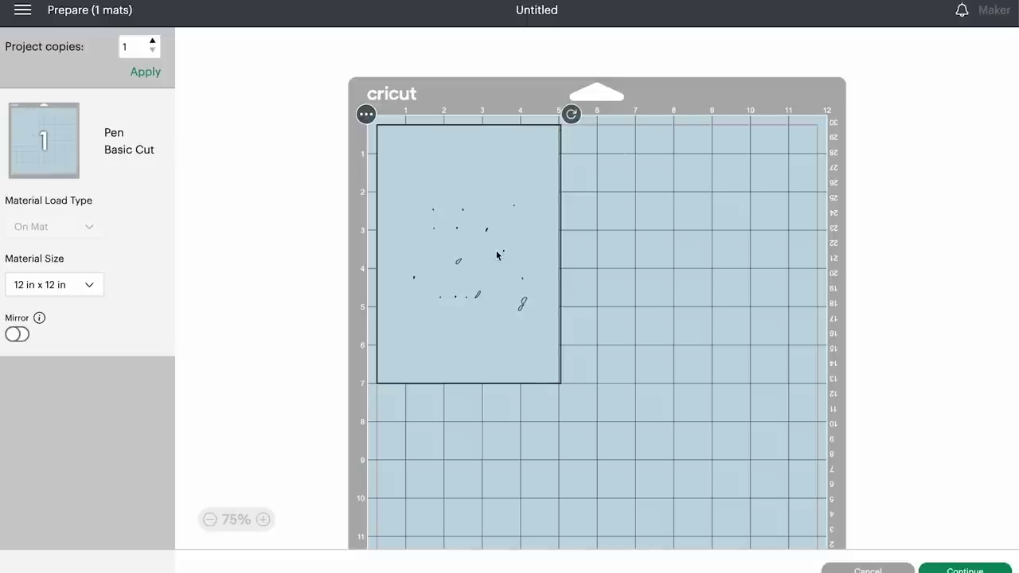
pyautogui.click(868, 568)
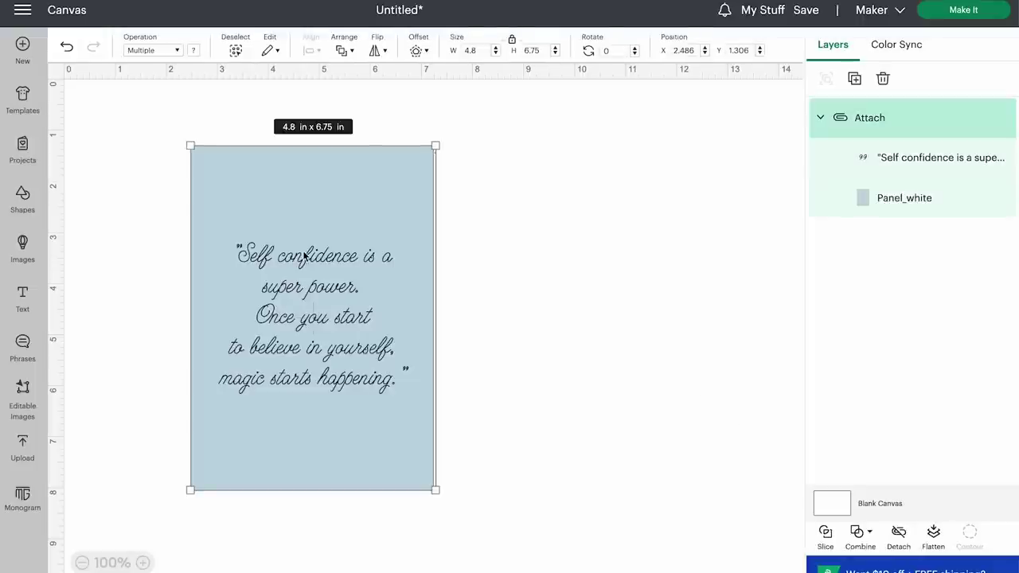
# Detach the quote from the panel and ungroup it into individual letters
pyautogui.click(899, 535)
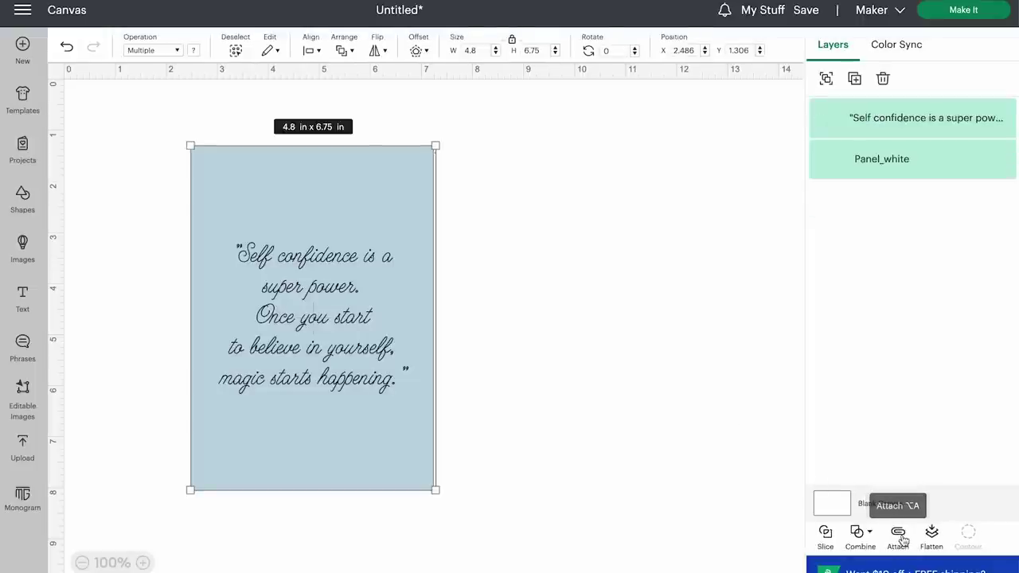
pyautogui.click(629, 311)
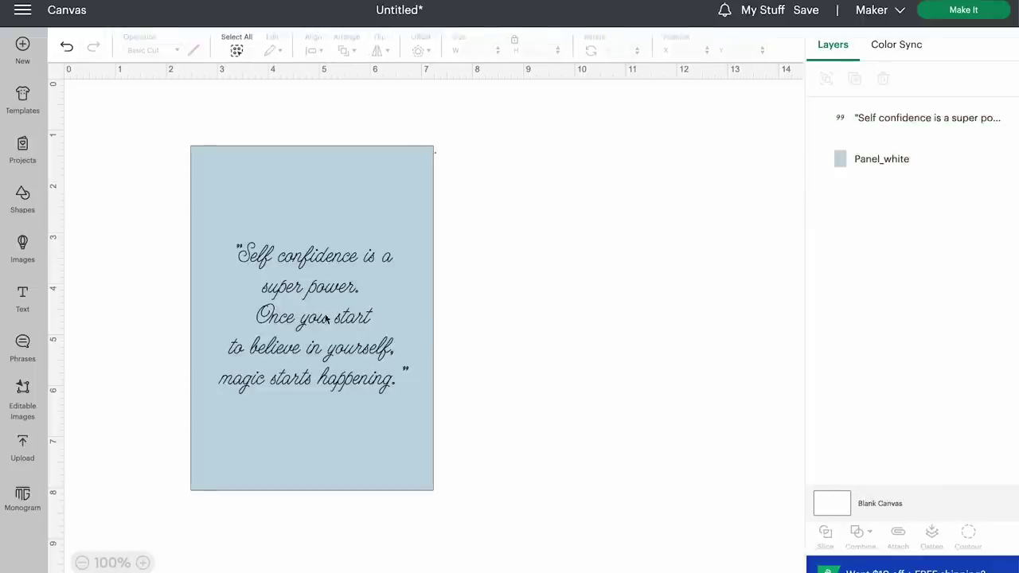
pyautogui.click(287, 290)
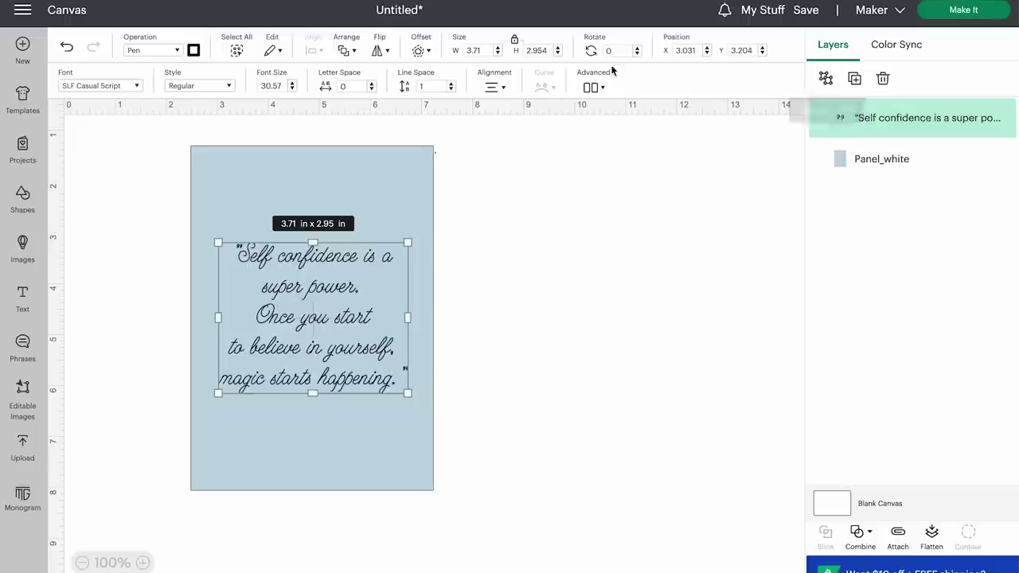
pyautogui.click(590, 87)
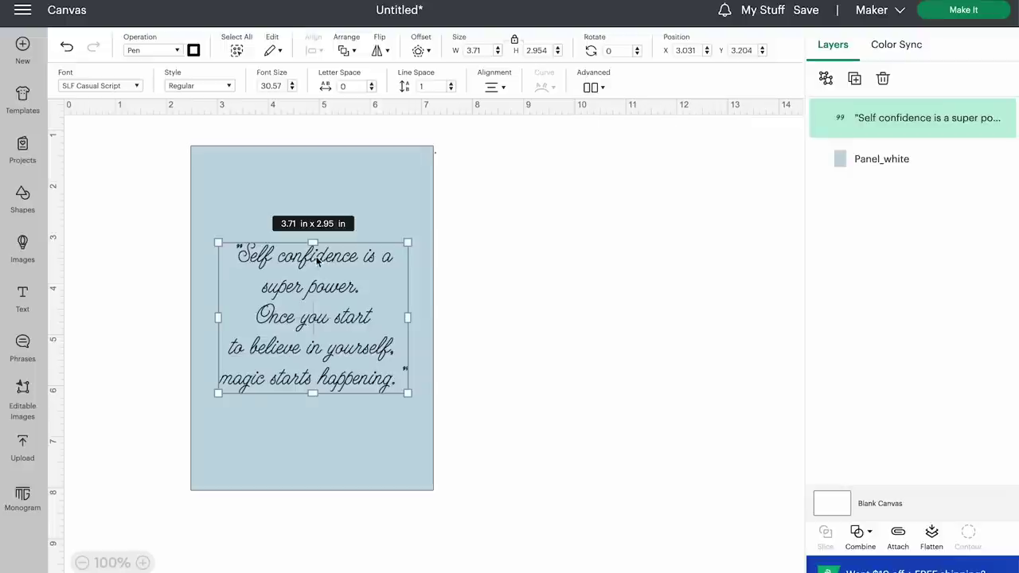
pyautogui.click(591, 88)
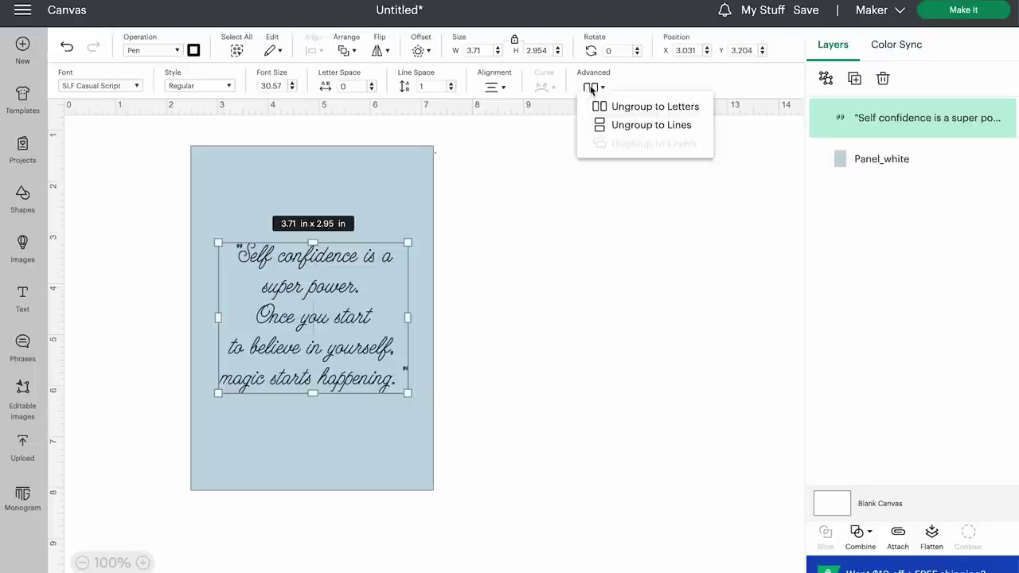
pyautogui.click(611, 108)
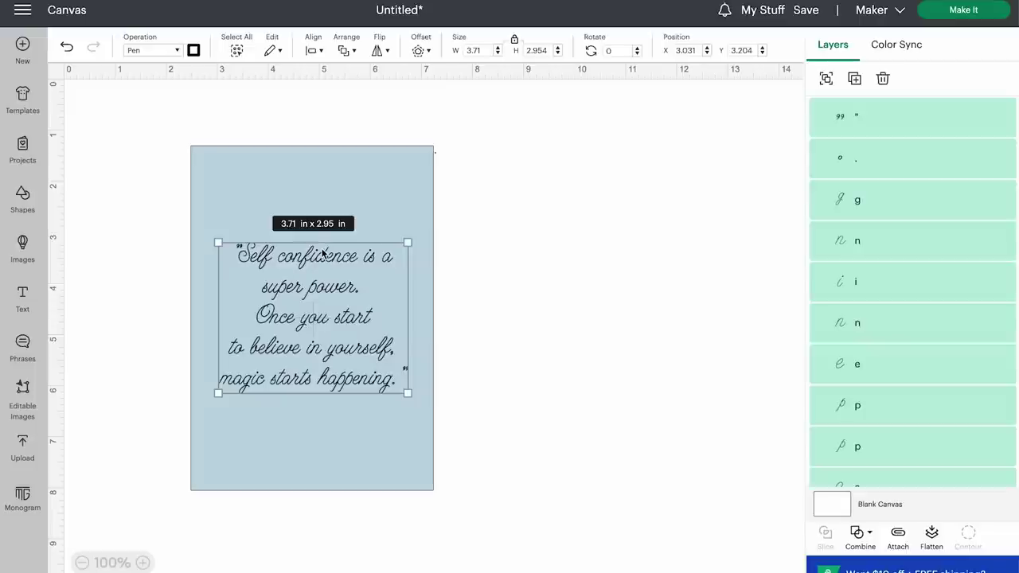
# Select all layers and attach the letters to the panel as one group
pyautogui.click(179, 125)
pyautogui.click(237, 50)
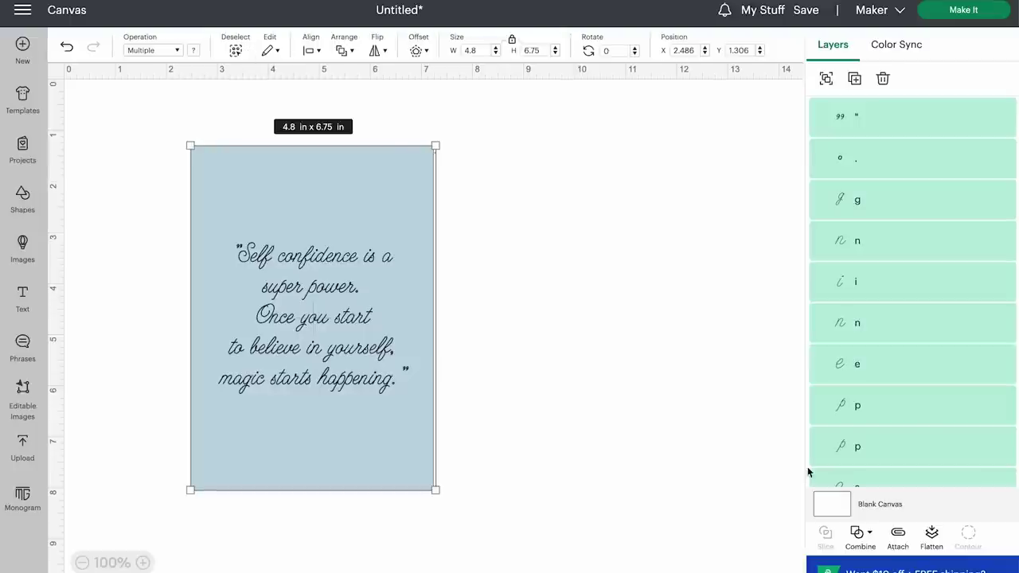
pyautogui.click(897, 540)
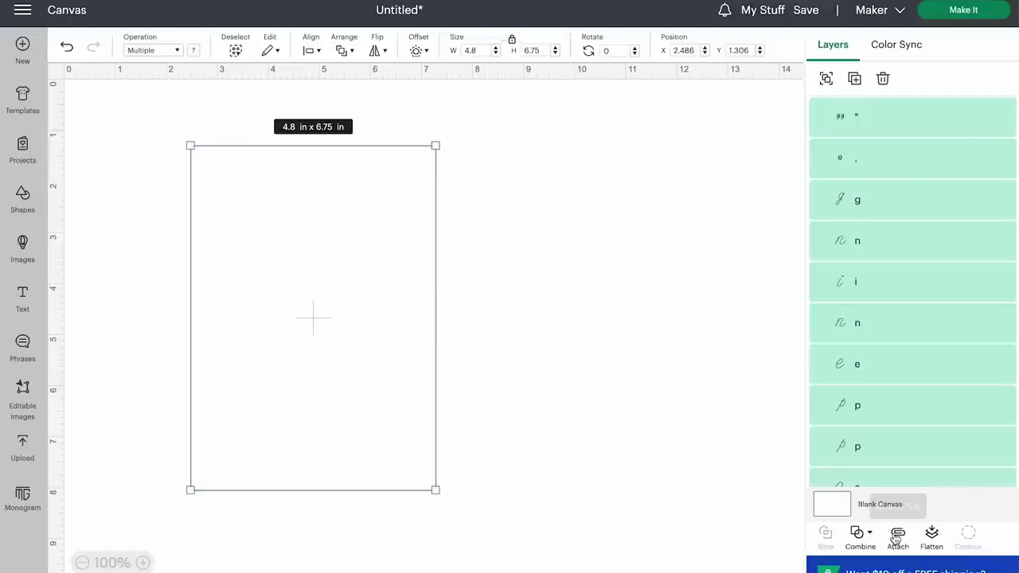
# Continue to Make with Medium Cardstock – 80 lb (216 gsm) and pressure set to More
pyautogui.click(961, 12)
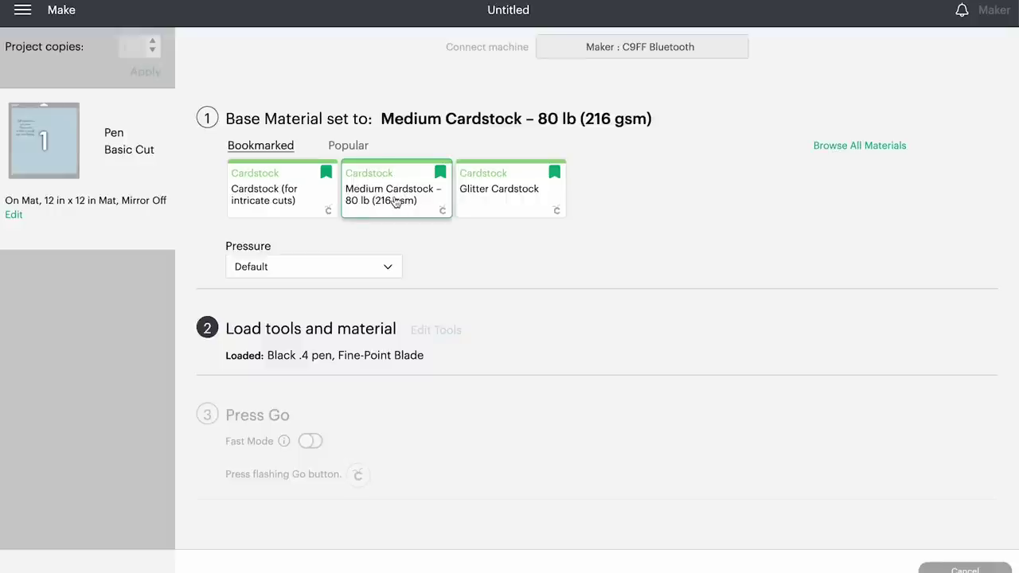
pyautogui.click(358, 267)
pyautogui.click(297, 294)
pyautogui.click(522, 337)
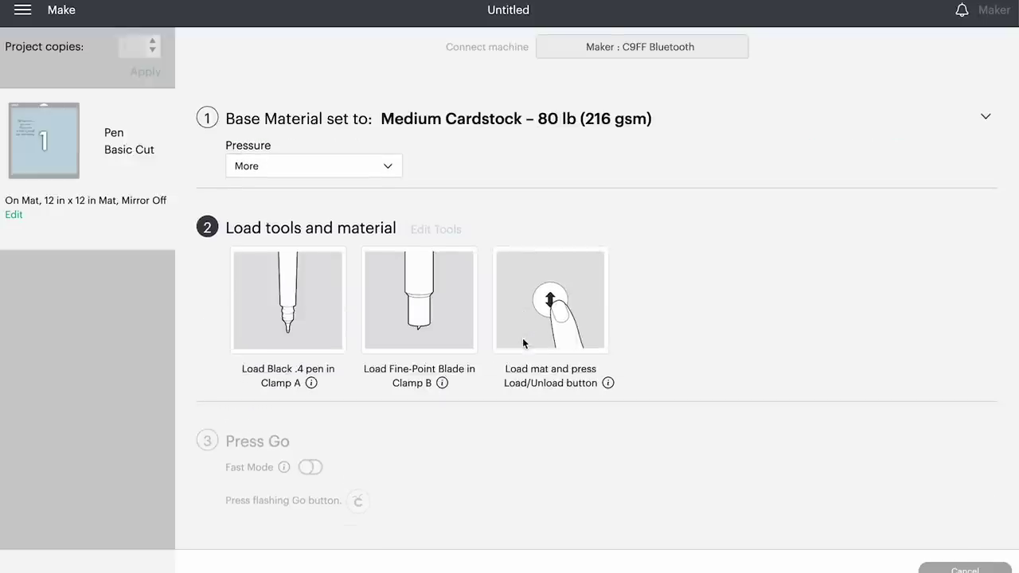